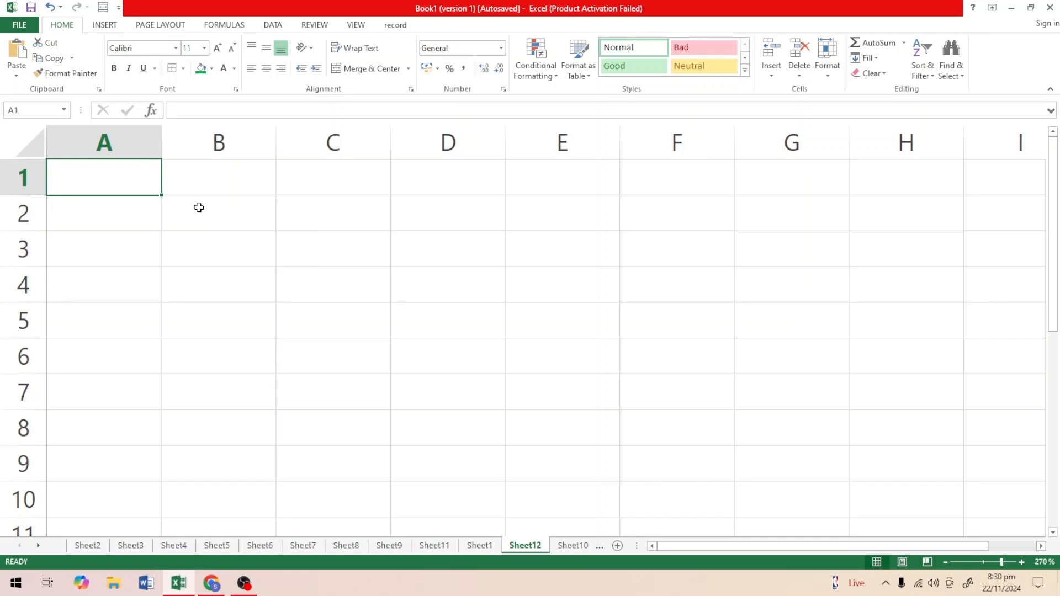
Merge and center the cell ranges B2:C3 and D2:E3 as two separate blocks.
left_click_drag(199, 218, 344, 244)
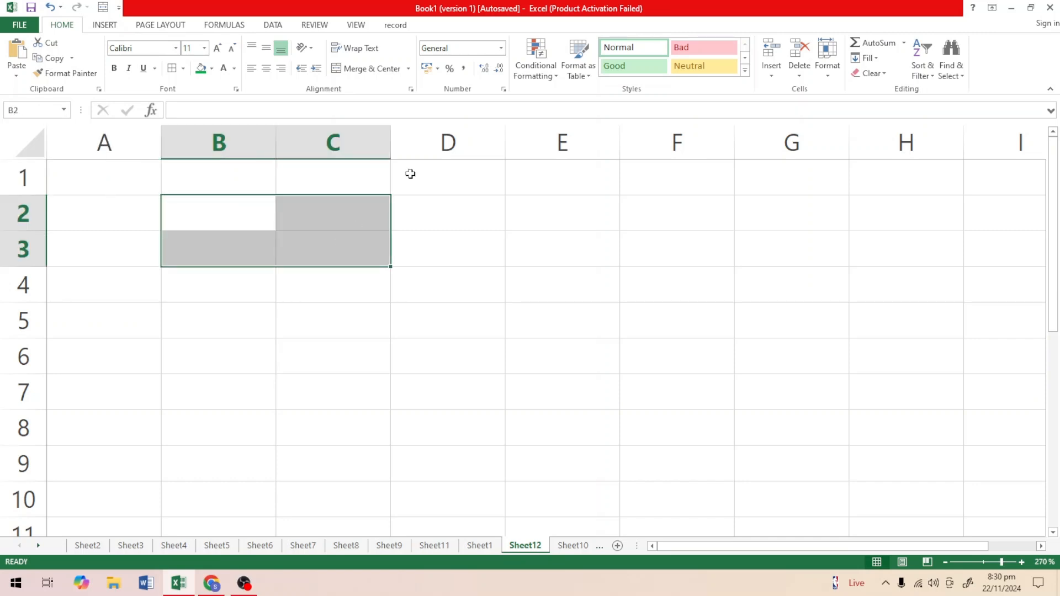
left_click(371, 69)
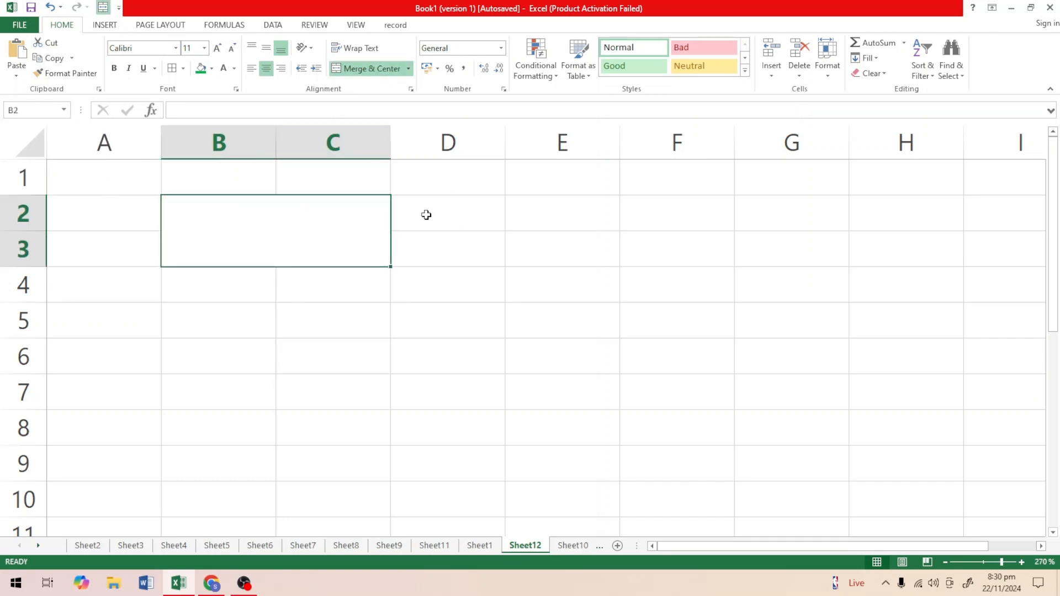
left_click_drag(426, 216, 556, 234)
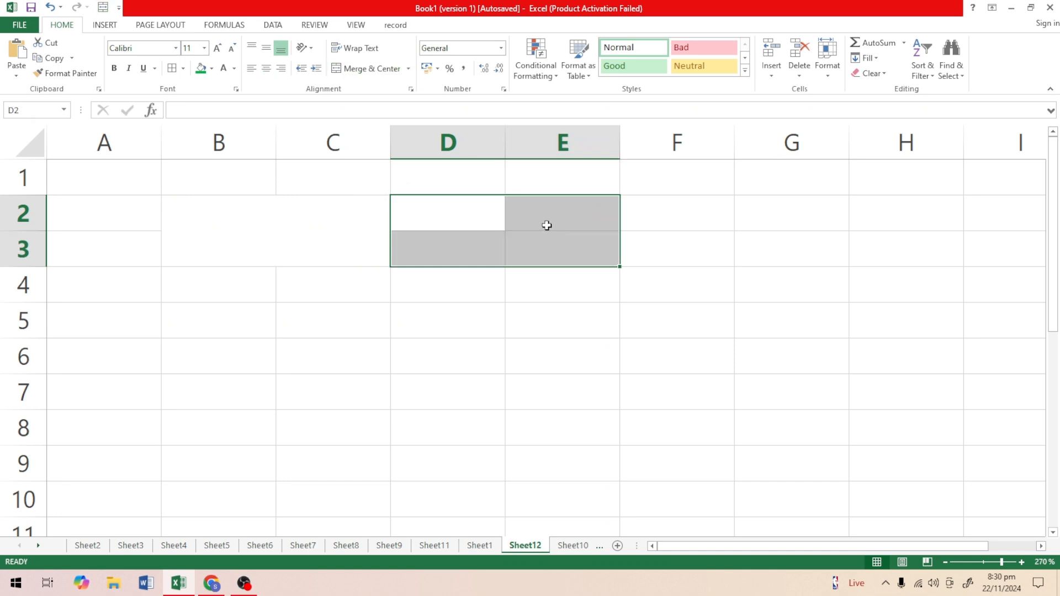
left_click(364, 71)
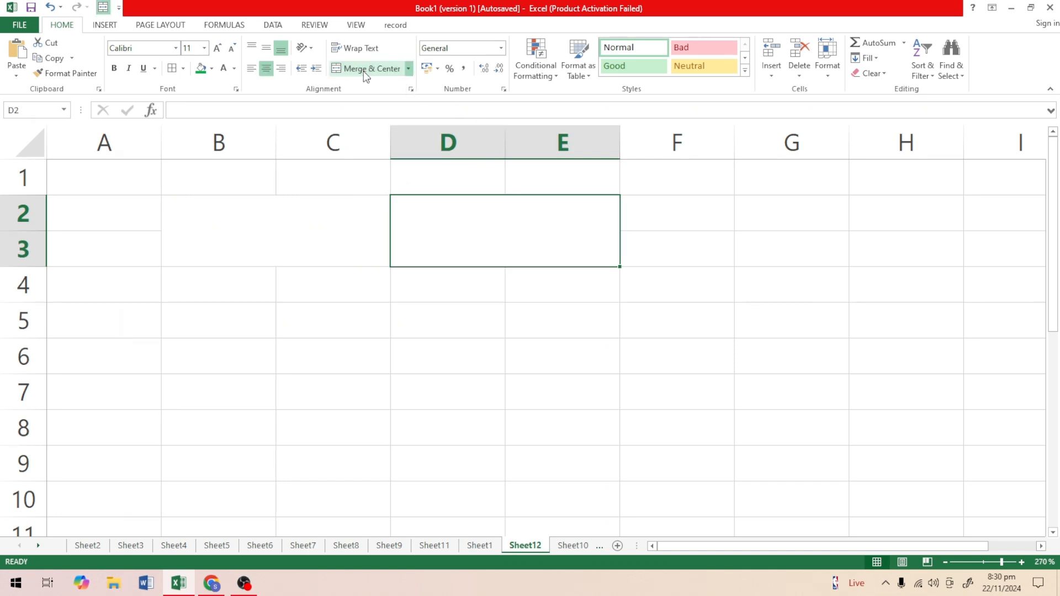
Apply a Thick Box Border to the merged cells B2:C3 and D2:E3.
left_click(327, 215)
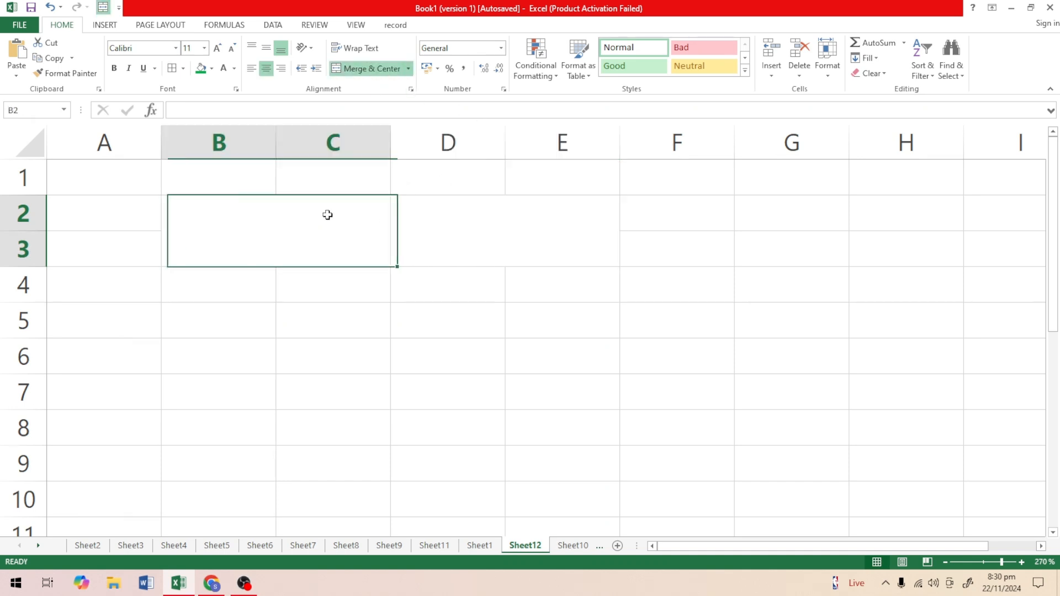
left_click(183, 69)
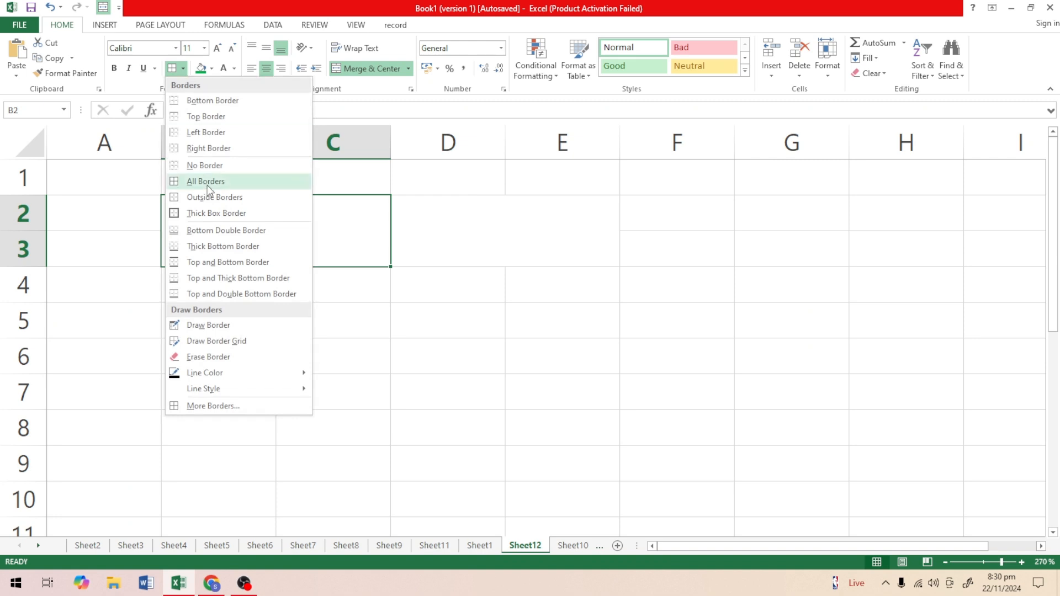
left_click(210, 213)
left_click(430, 243)
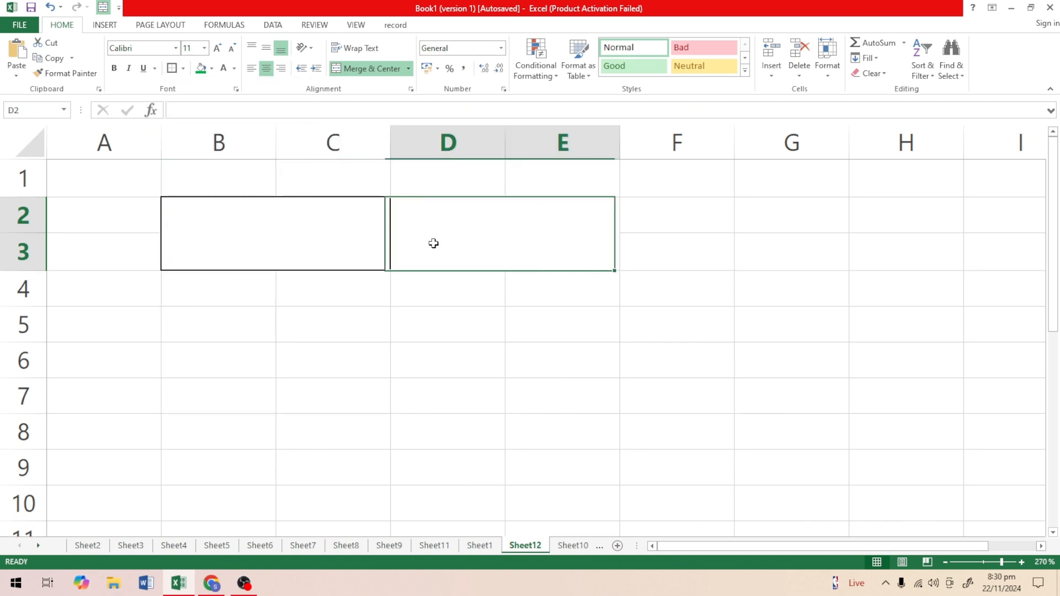
left_click(171, 69)
left_click(461, 324)
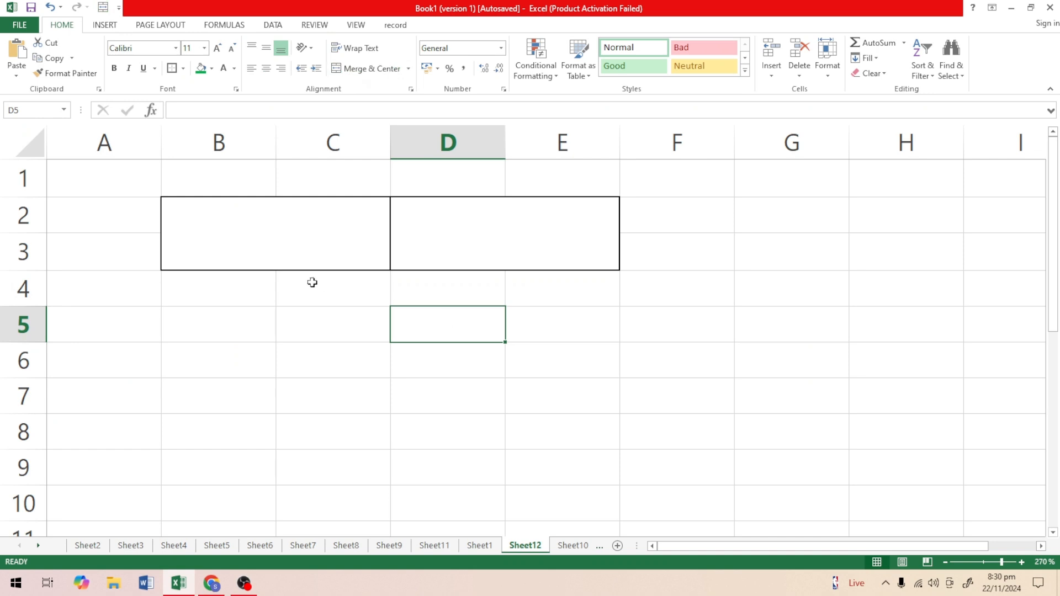
Enter the label "My Yearly Saving" in the merged cell B2:C3.
left_click(294, 254)
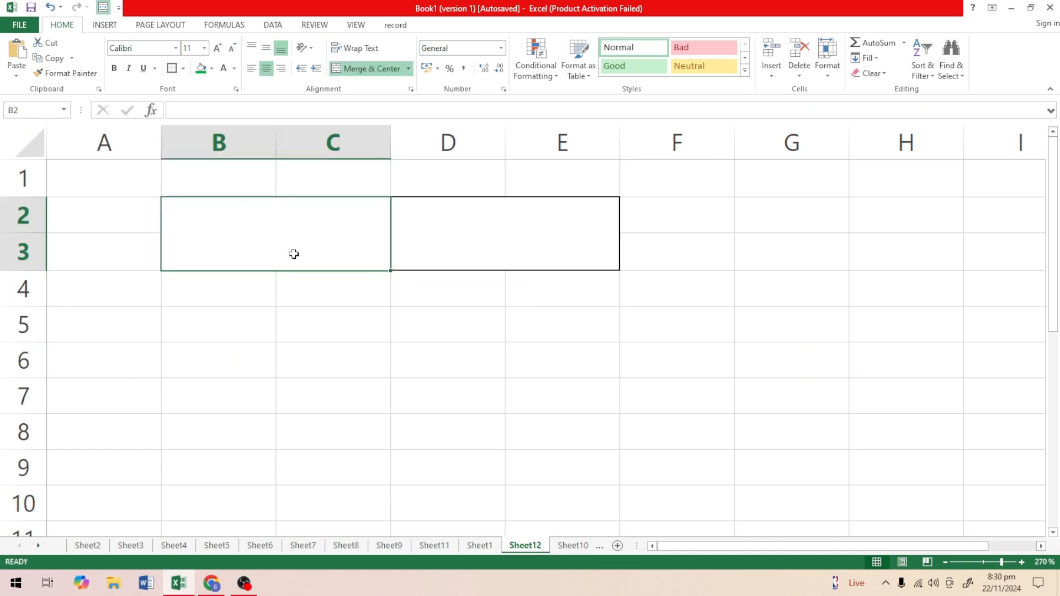
type("my")
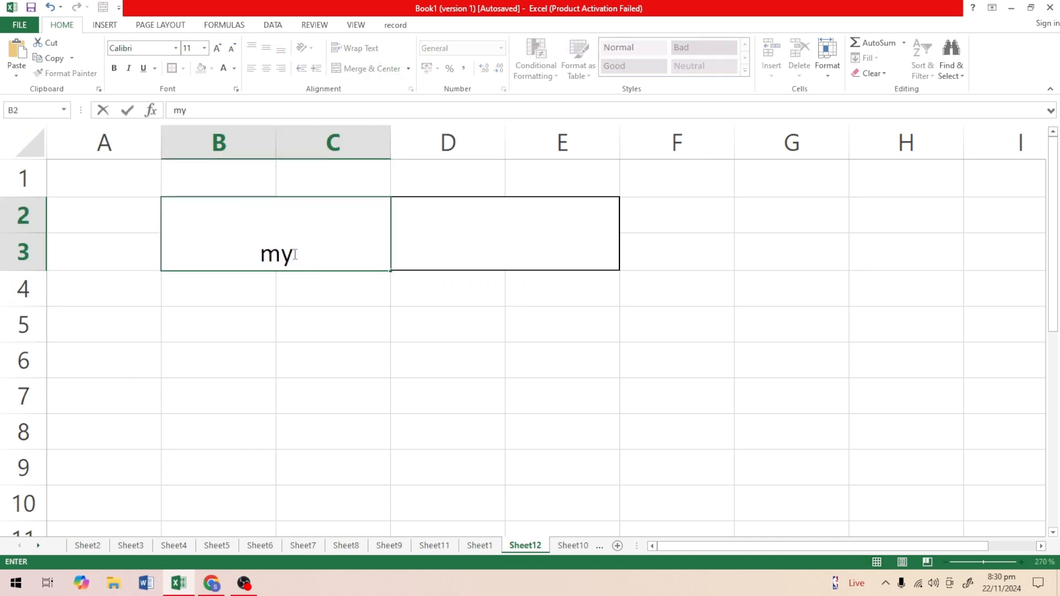
type(" Year")
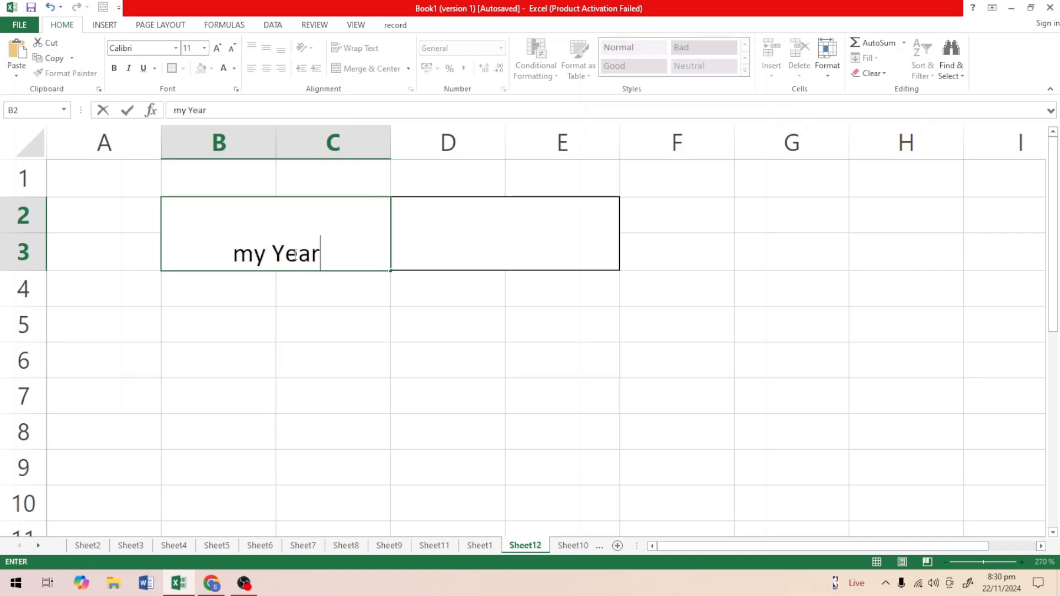
type("ly Saving")
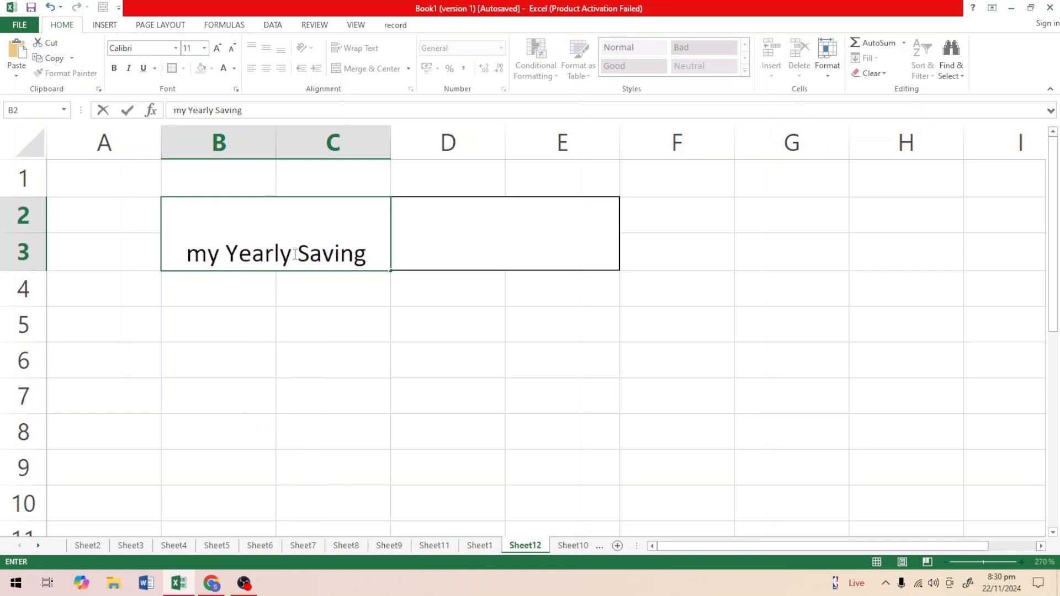
left_click(208, 255)
key("BackSpace")
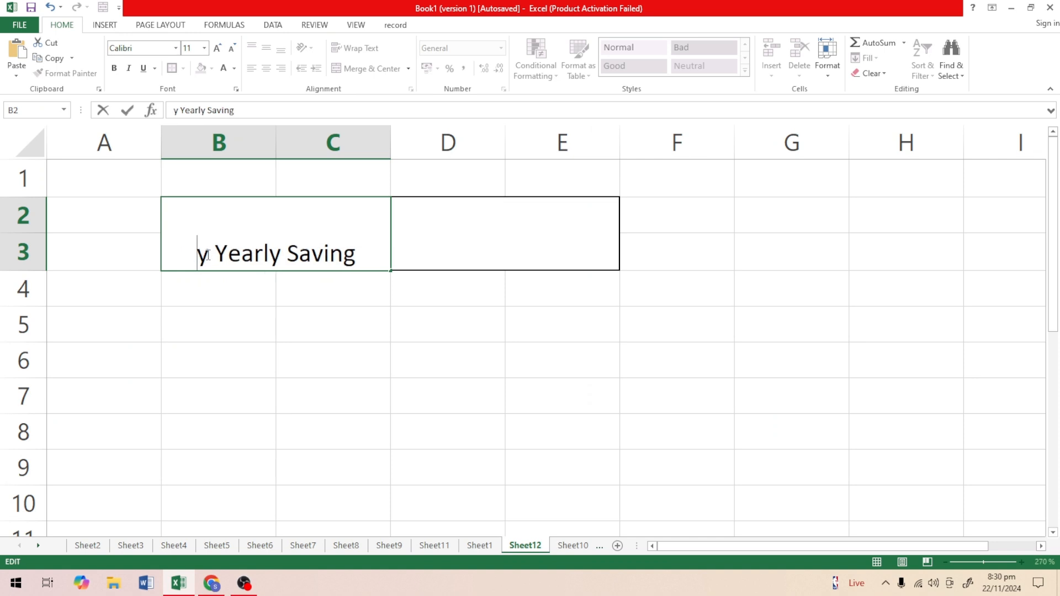
type("M")
left_click(293, 336)
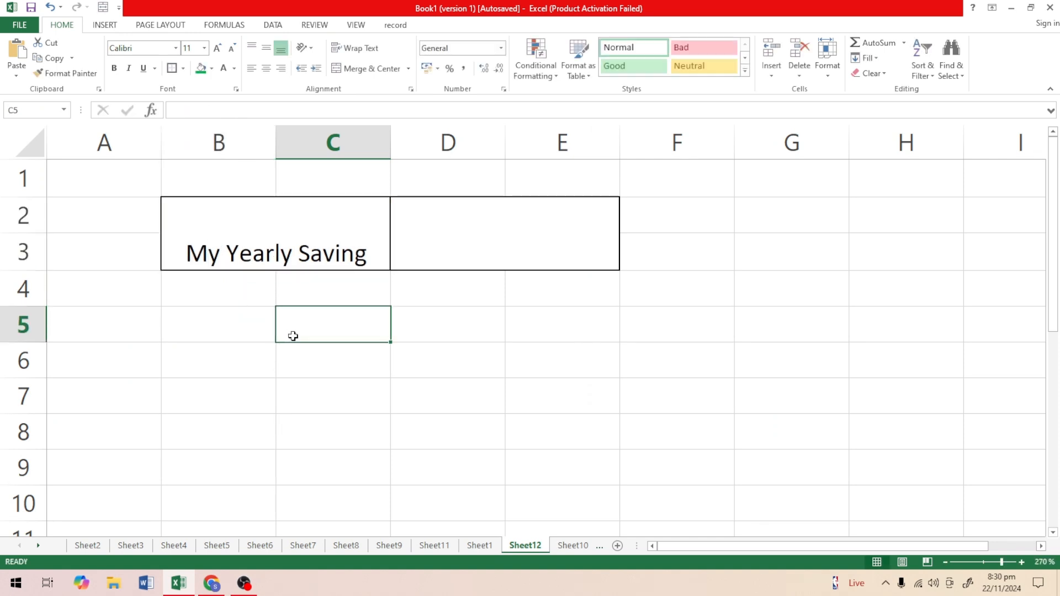
Middle-align the "My Yearly Saving" cell vertically and give it a green fill with white text.
left_click(284, 259)
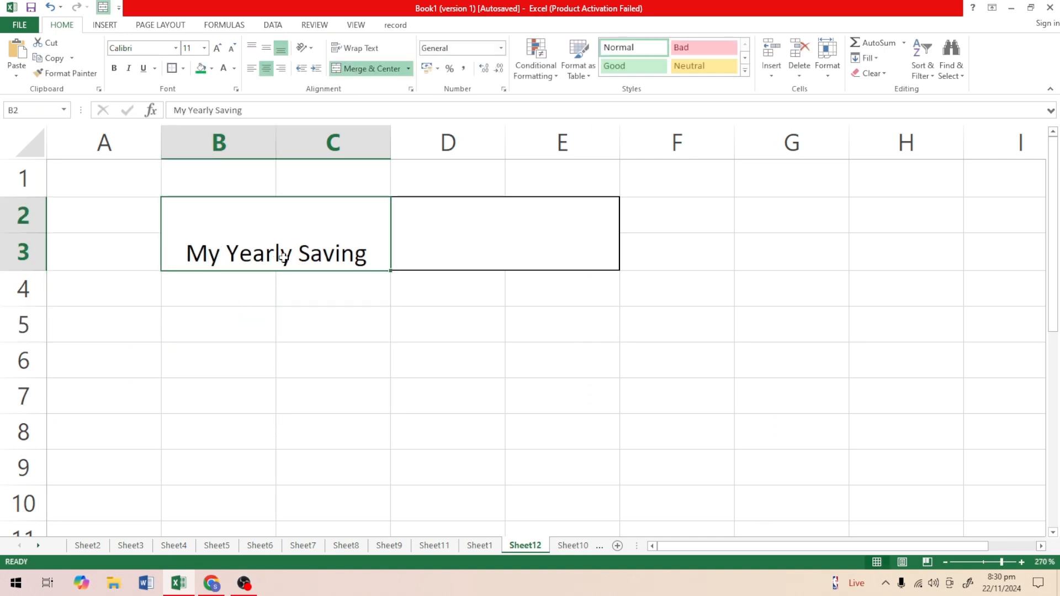
left_click(267, 49)
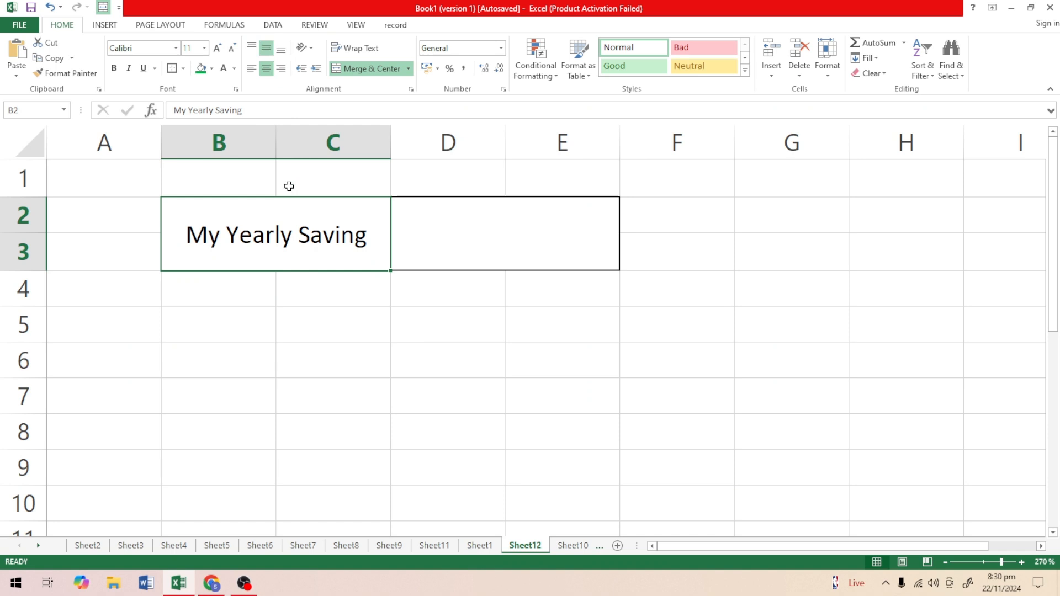
left_click(201, 68)
left_click(221, 68)
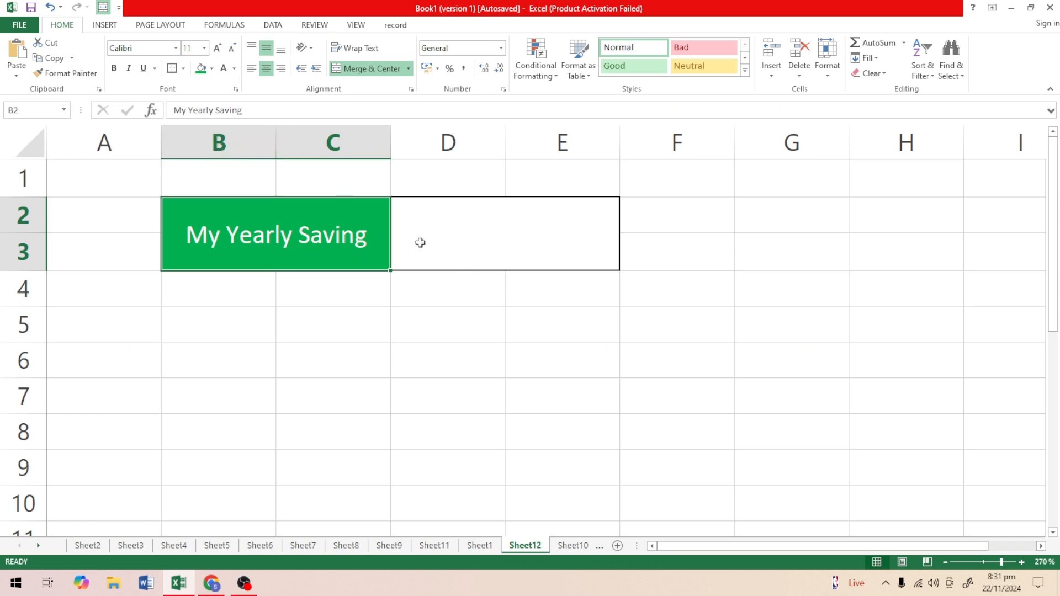
Enter 2000 in the merged cell D2:E3 beside the "My Yearly Saving" label.
left_click(501, 218)
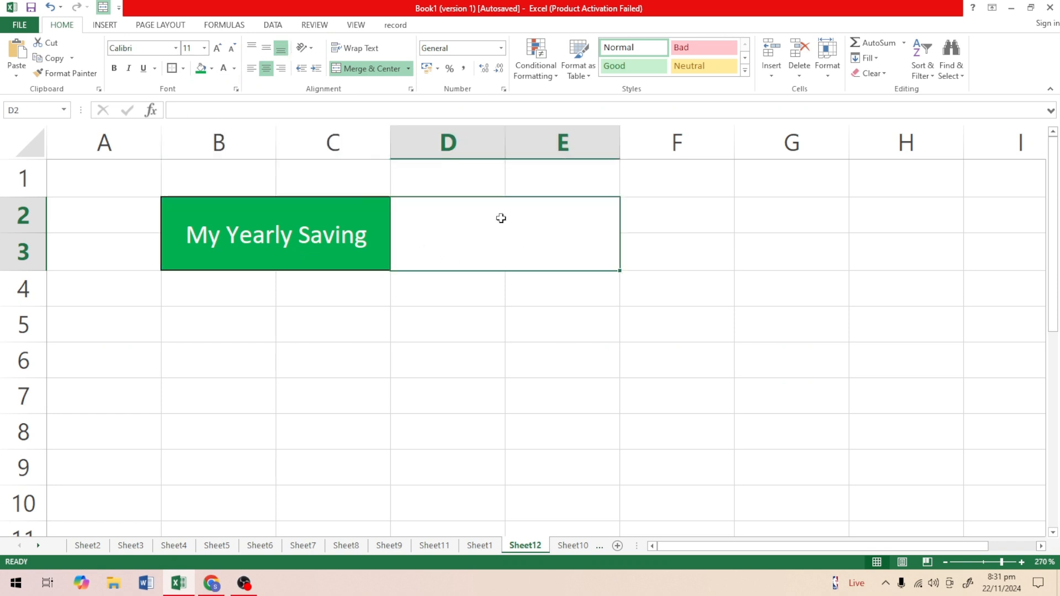
type("2000")
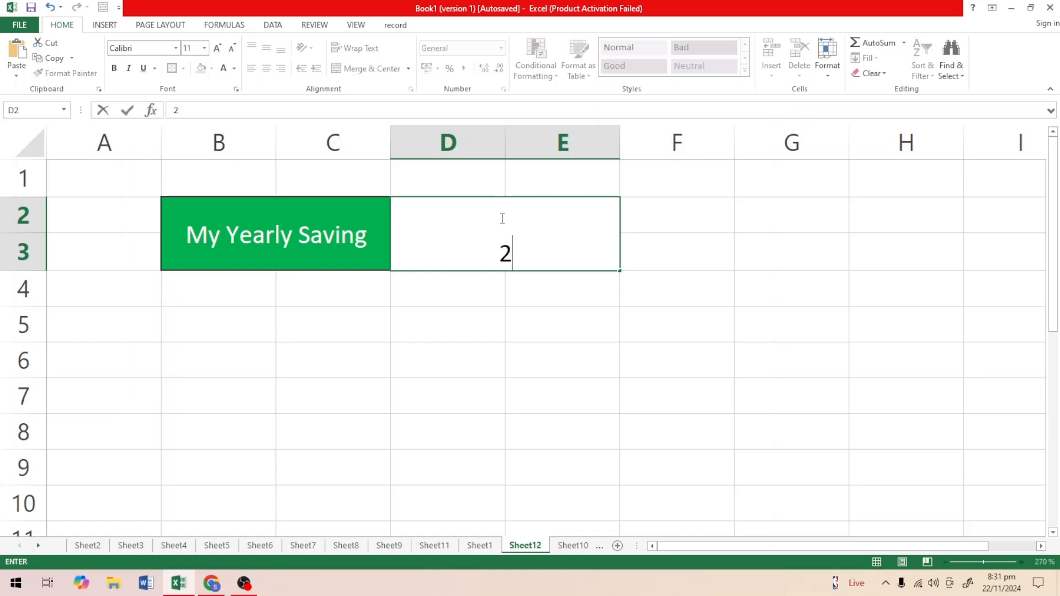
left_click(564, 331)
Middle-align the 2000 cell vertically and increase its font size to 18.
left_click(530, 260)
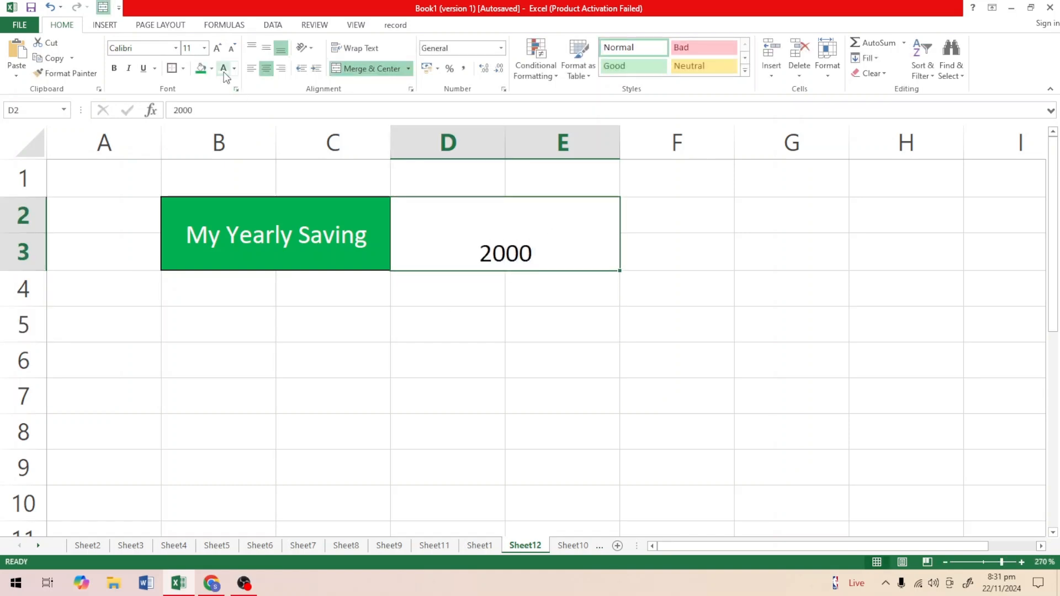
left_click(264, 52)
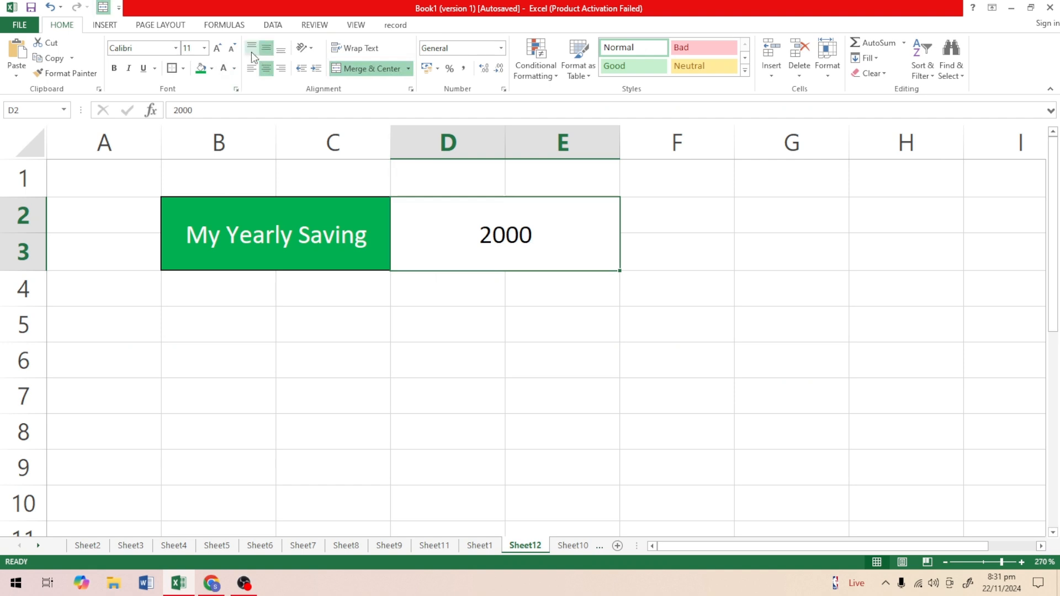
left_click(219, 48)
left_click(219, 48)
left_click(218, 49)
left_click(219, 49)
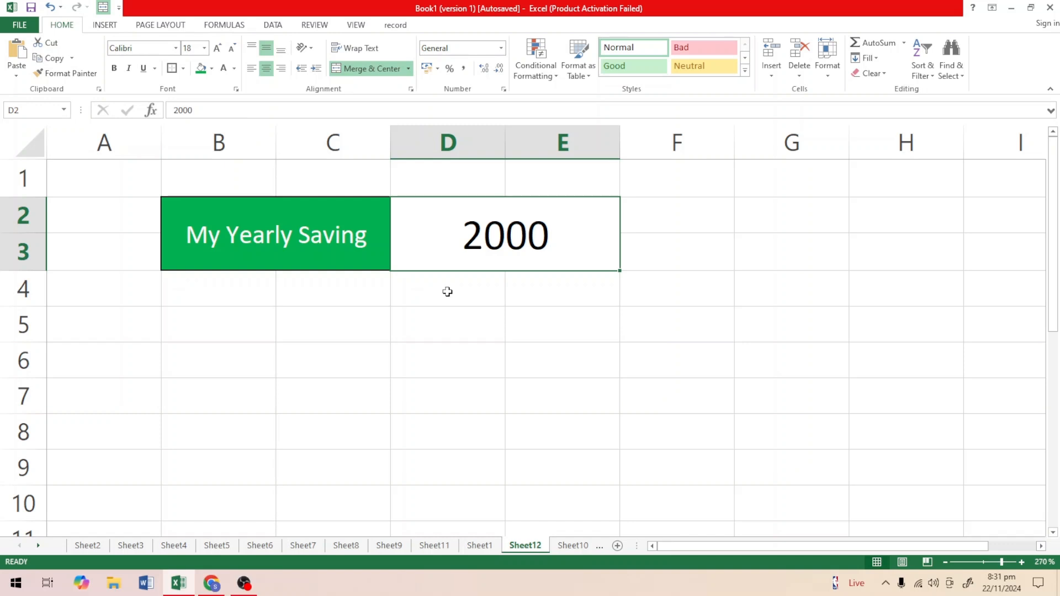
Merge and center cells B4:C4 and enter 10% in the merged cell.
left_click_drag(210, 291, 298, 299)
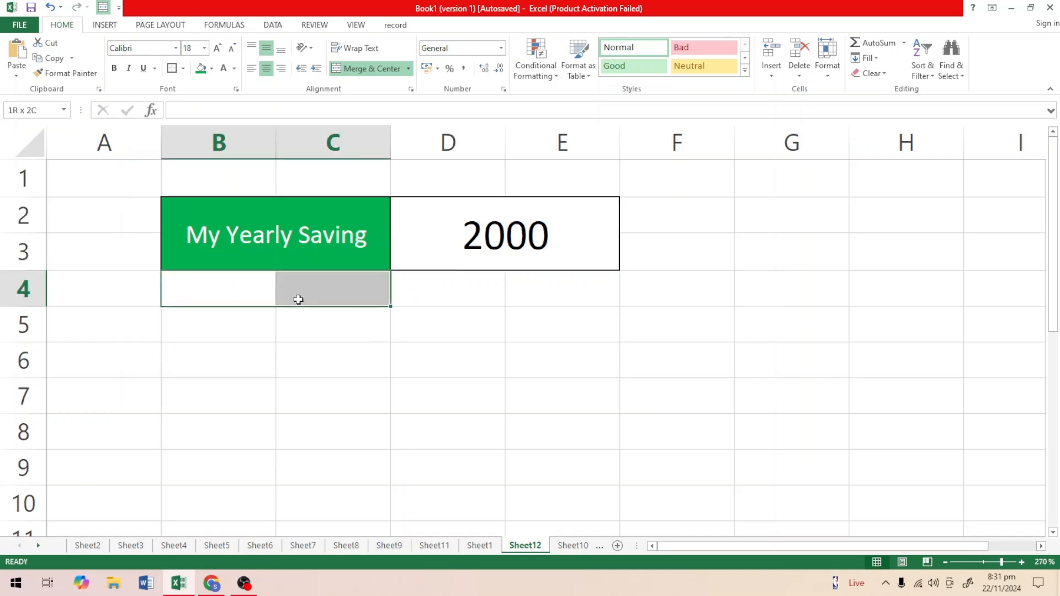
left_click(366, 70)
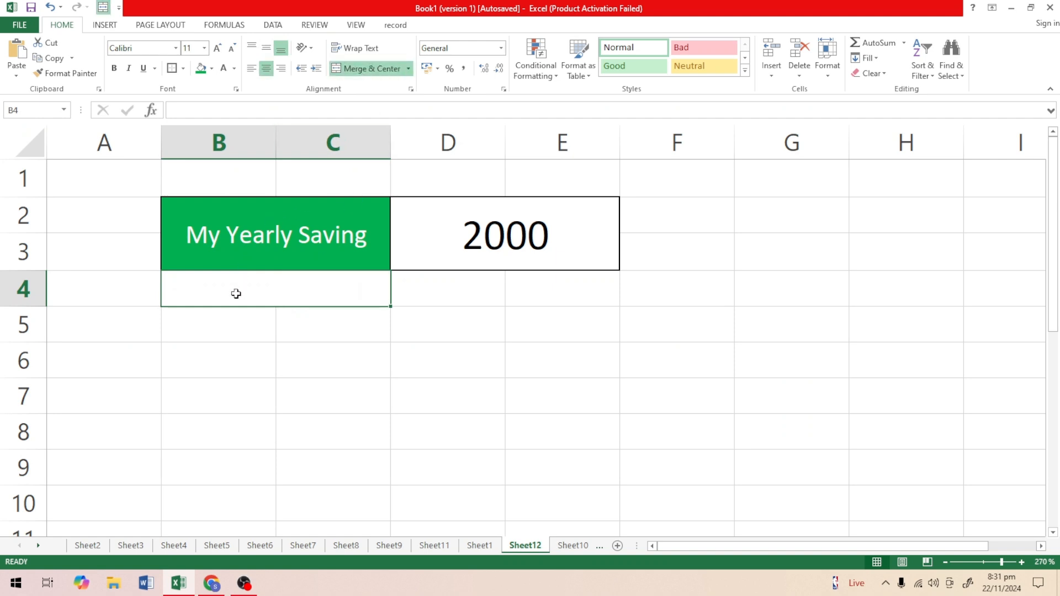
type("10")
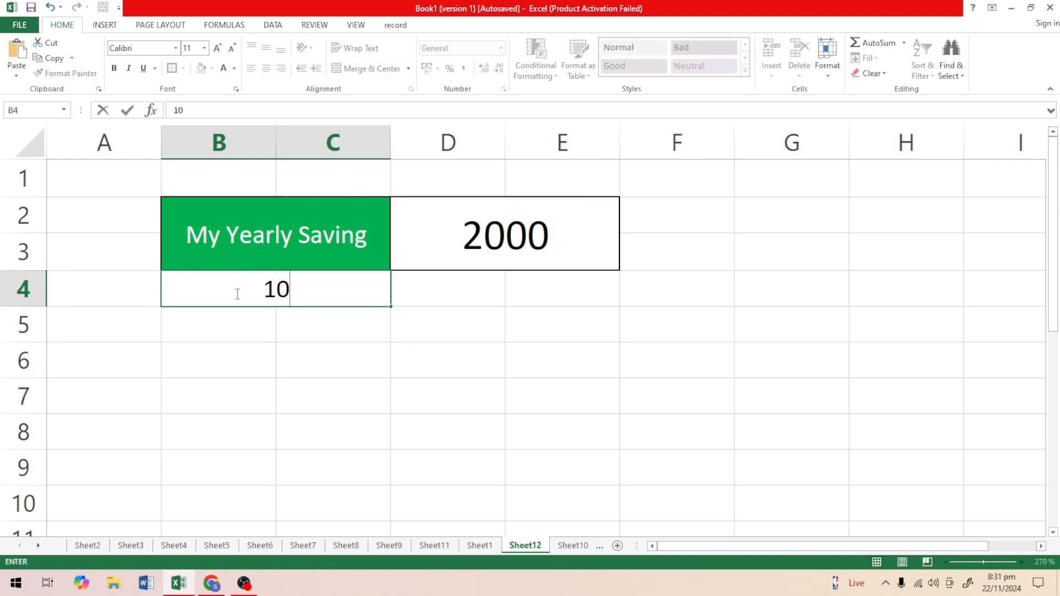
type("%")
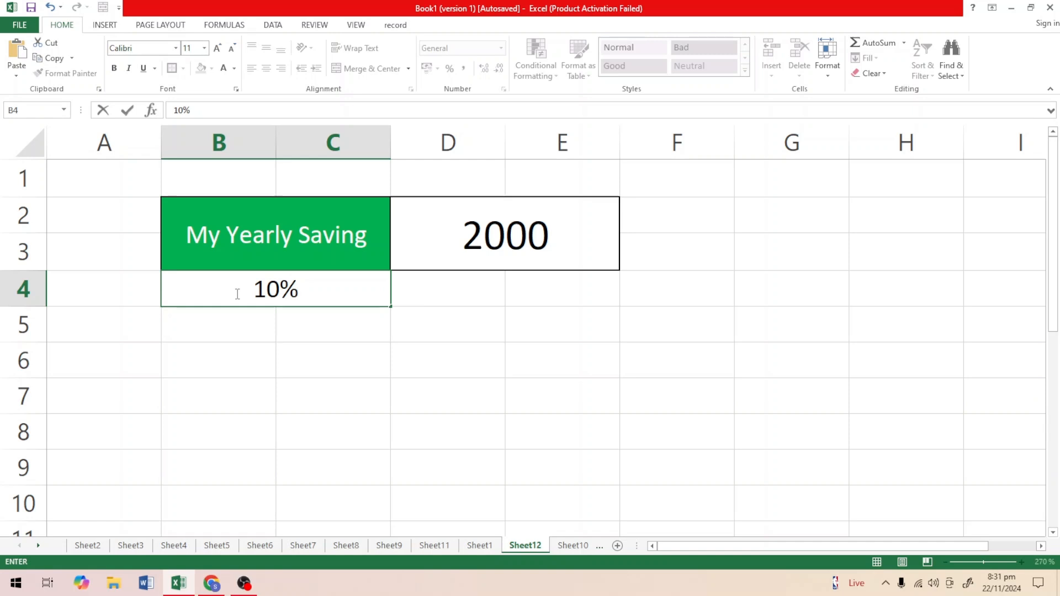
left_click(423, 388)
Merge and center cells D4:E4 below the 2000 amount.
left_click_drag(419, 287, 542, 294)
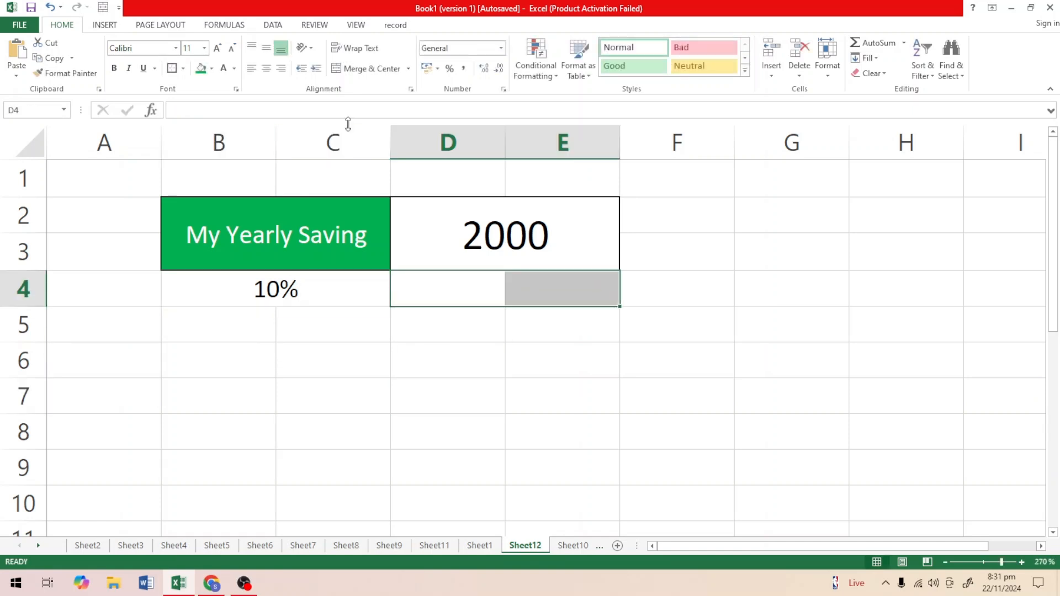
left_click(366, 68)
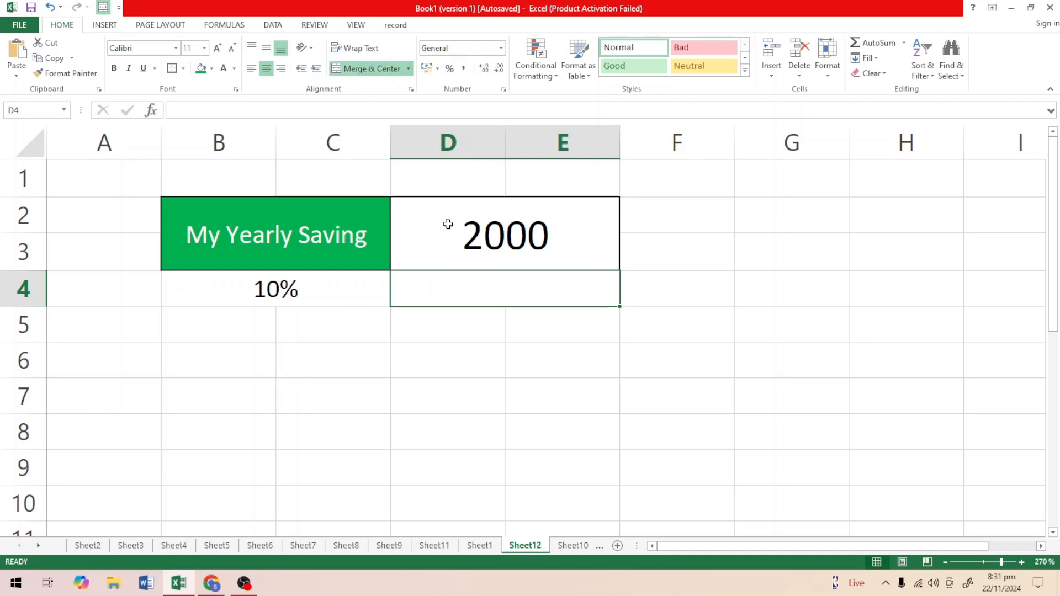
left_click(450, 381)
Apply the Thick Box Border to the 10% cell and to the empty merged cell D4:E4.
left_click(268, 288)
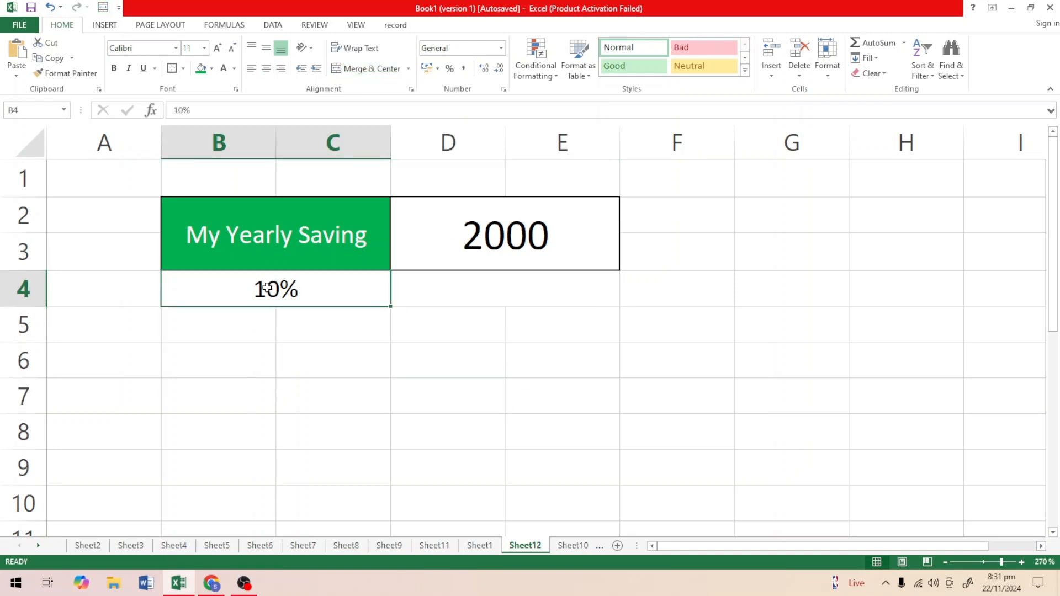
left_click(474, 287)
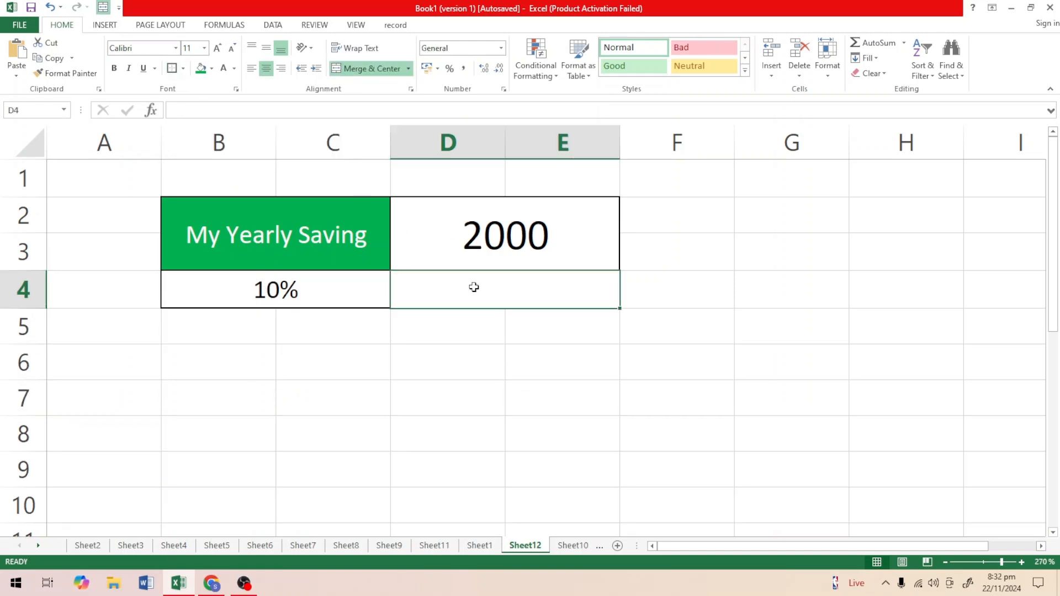
left_click(171, 69)
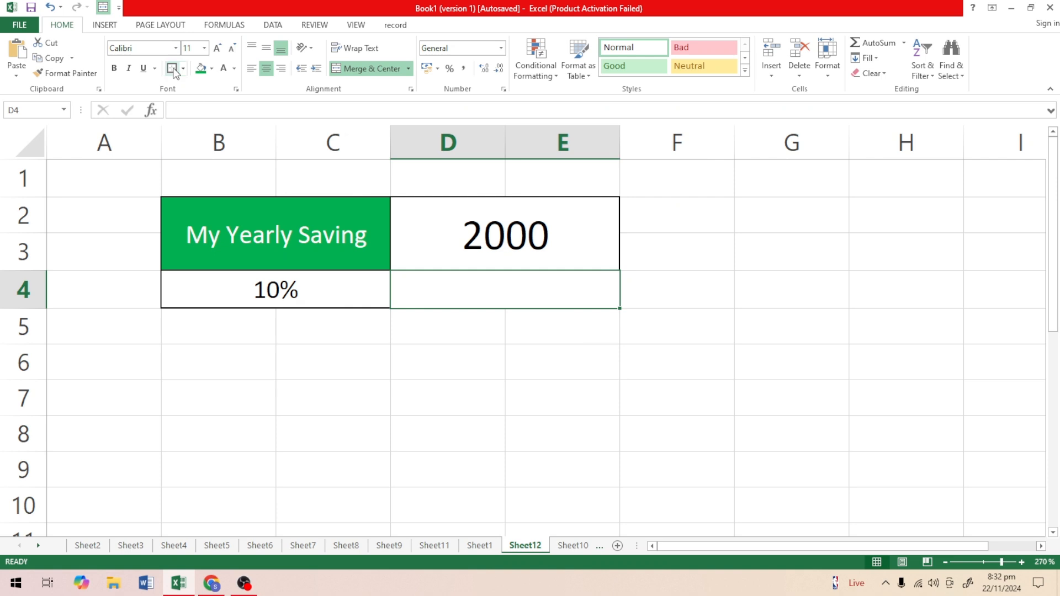
left_click(426, 406)
left_click(423, 300)
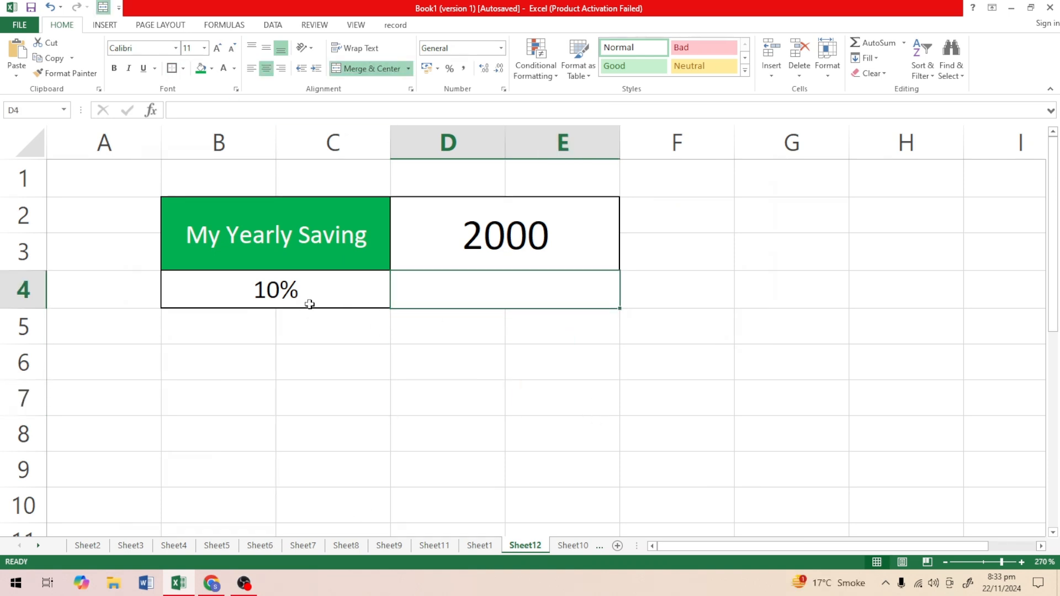
Middle-align the 10% cell vertically.
left_click(324, 264)
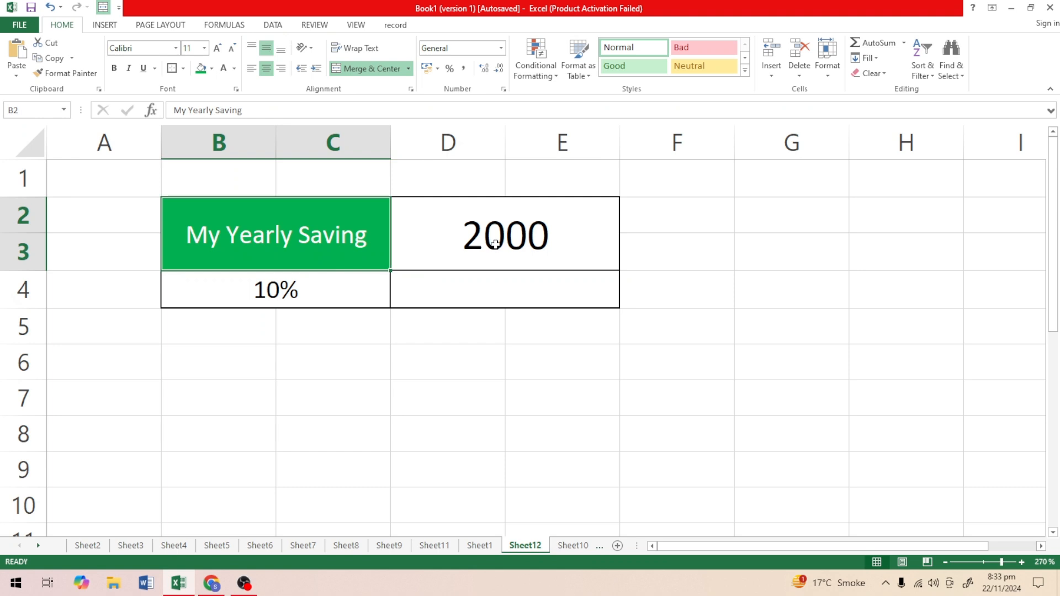
left_click(486, 243)
left_click(321, 280)
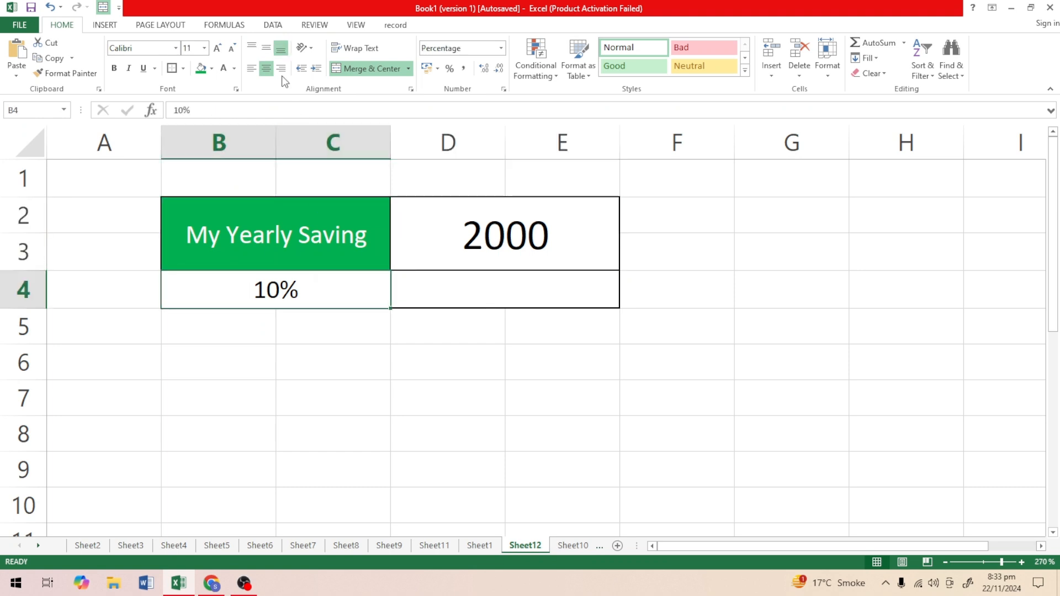
left_click(271, 50)
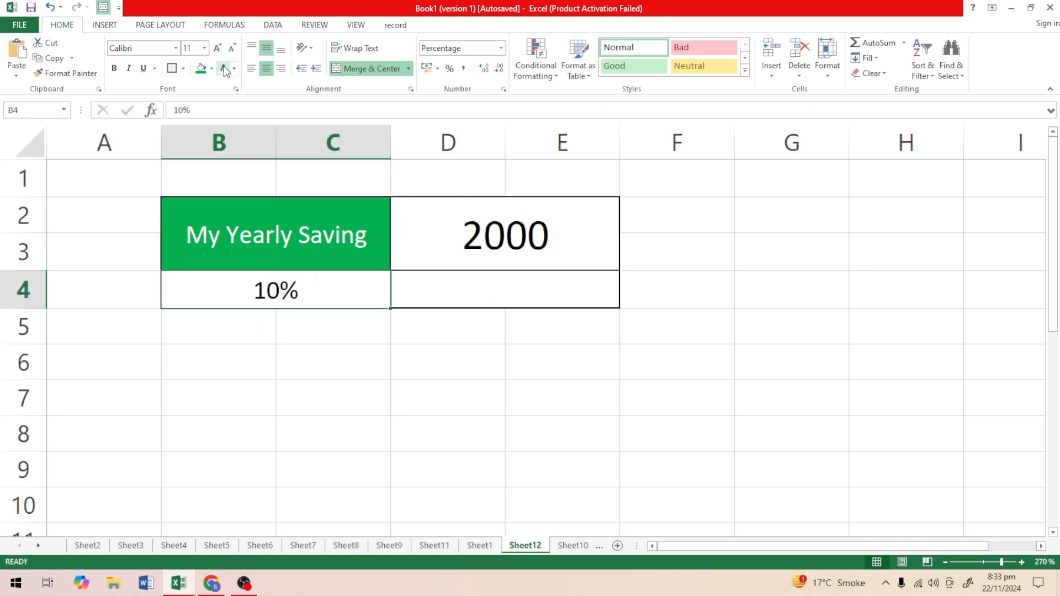
Enlarge the font of the 10% cell by three size increments.
left_click(217, 48)
left_click(220, 51)
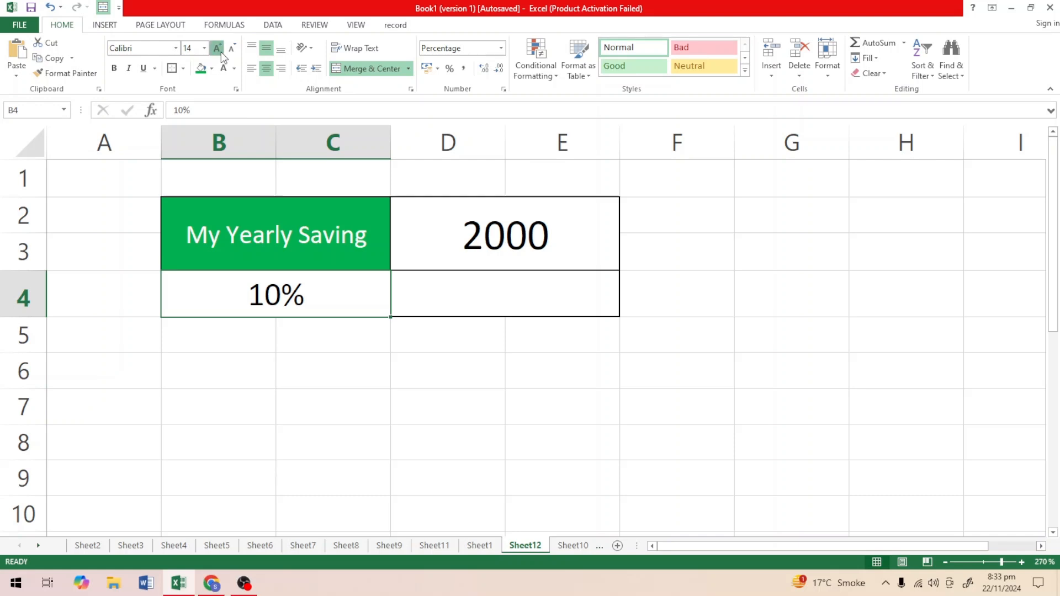
left_click(220, 51)
Enter the formula =2000/100*10 in the merged cell D4:E4 beside the 10% label.
left_click(504, 299)
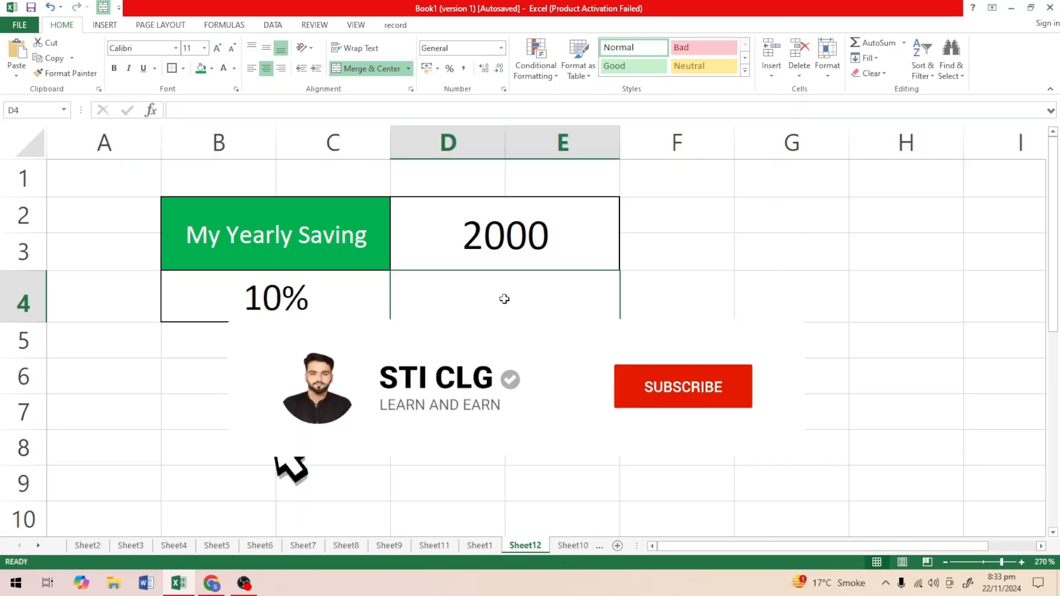
type("=")
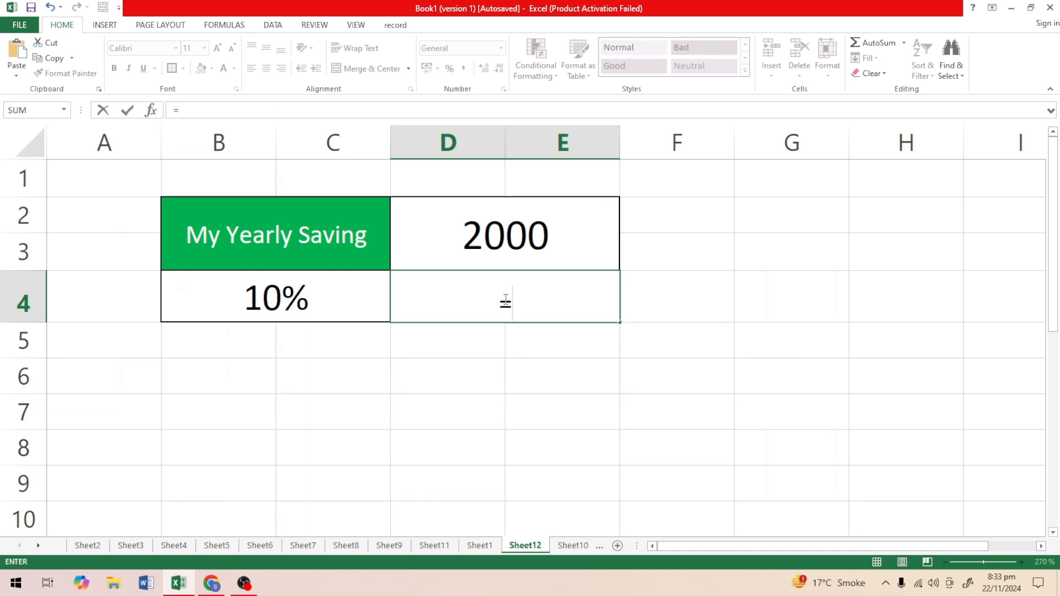
left_click(504, 238)
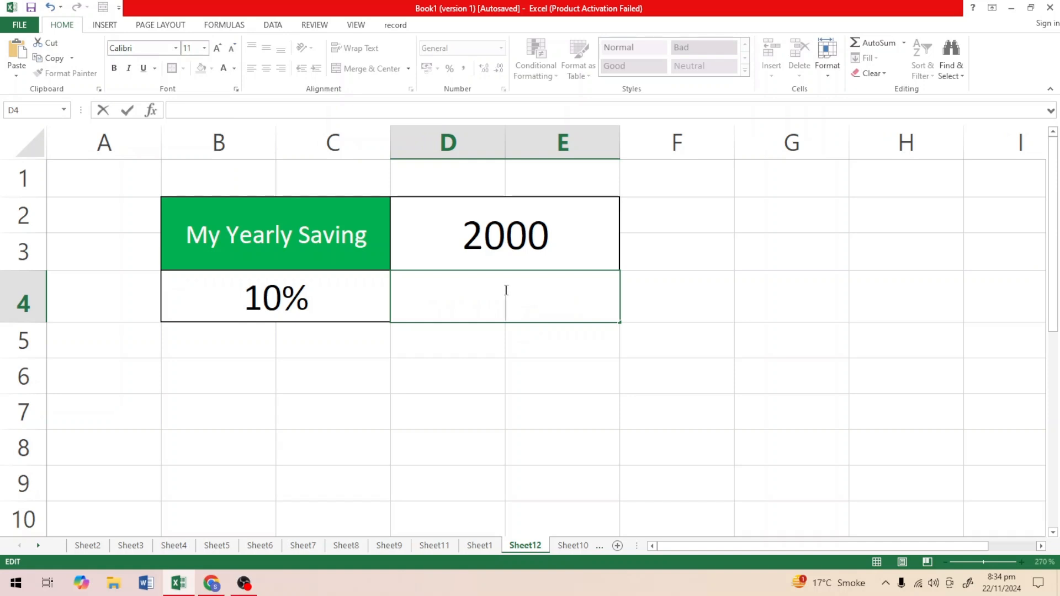
type("=")
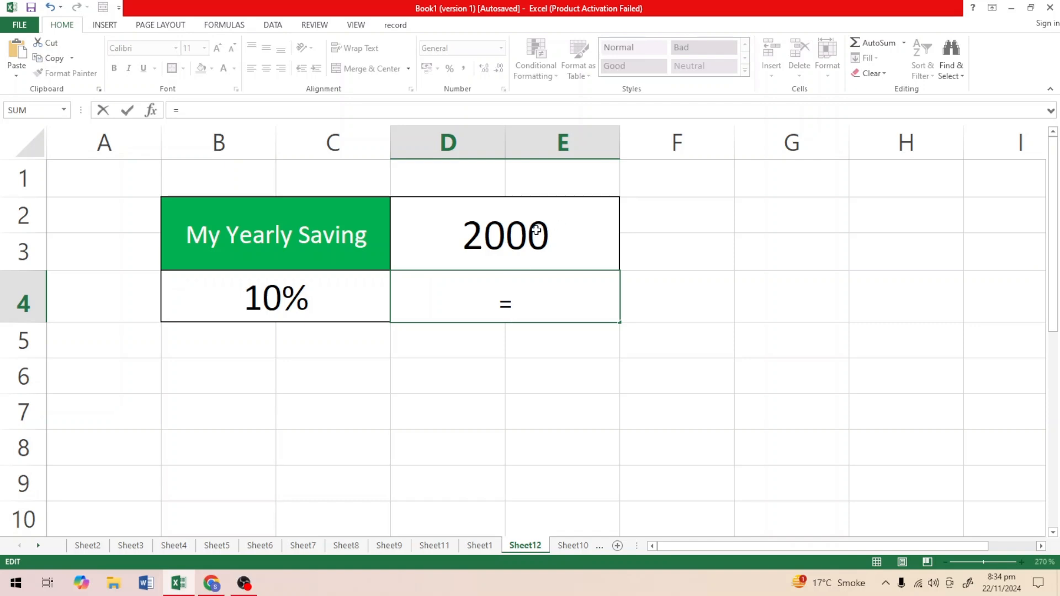
type("2000")
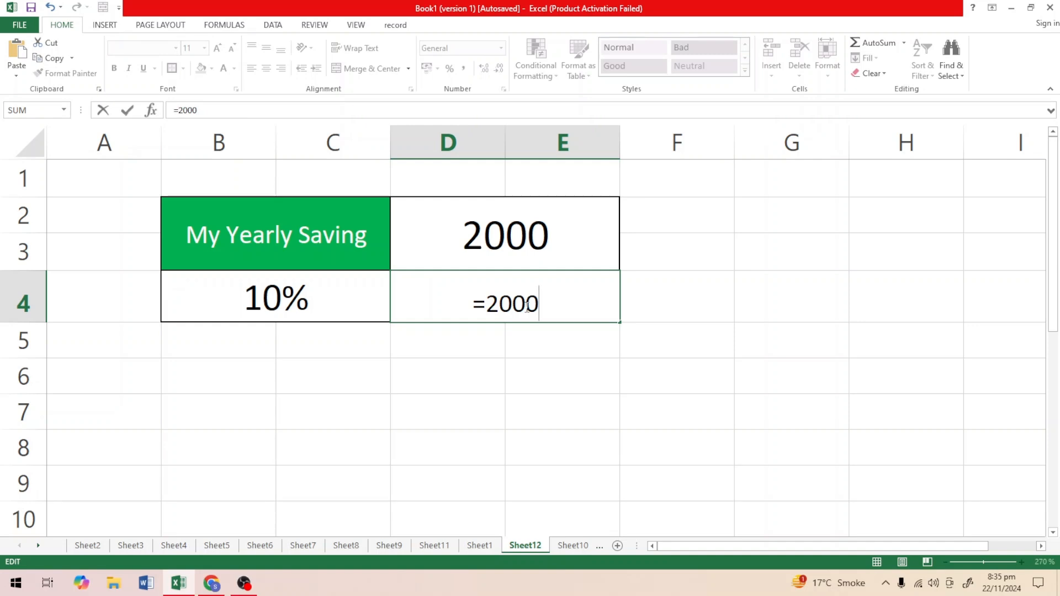
type("/")
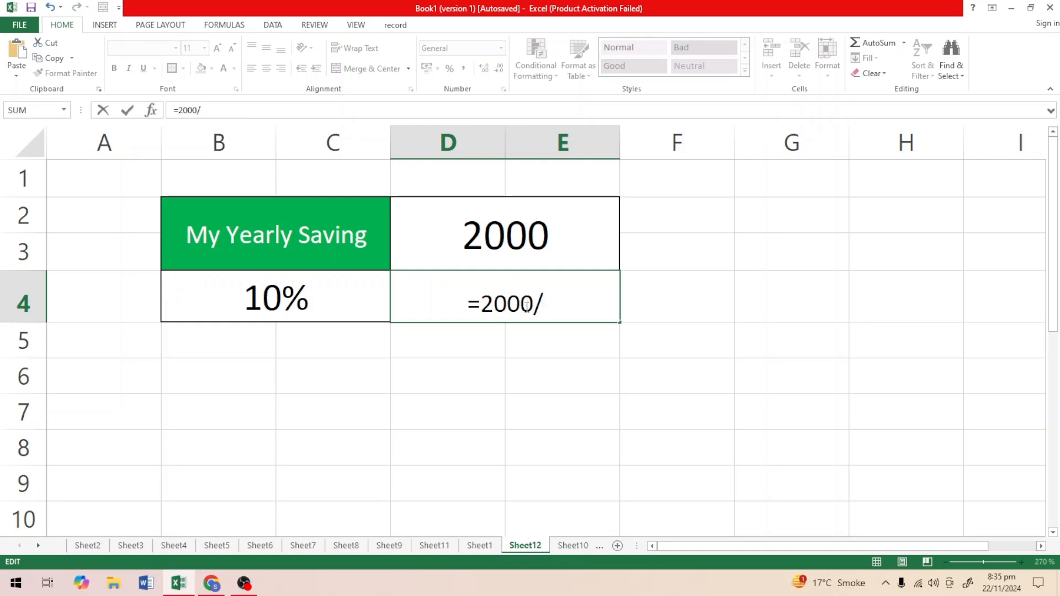
type("100")
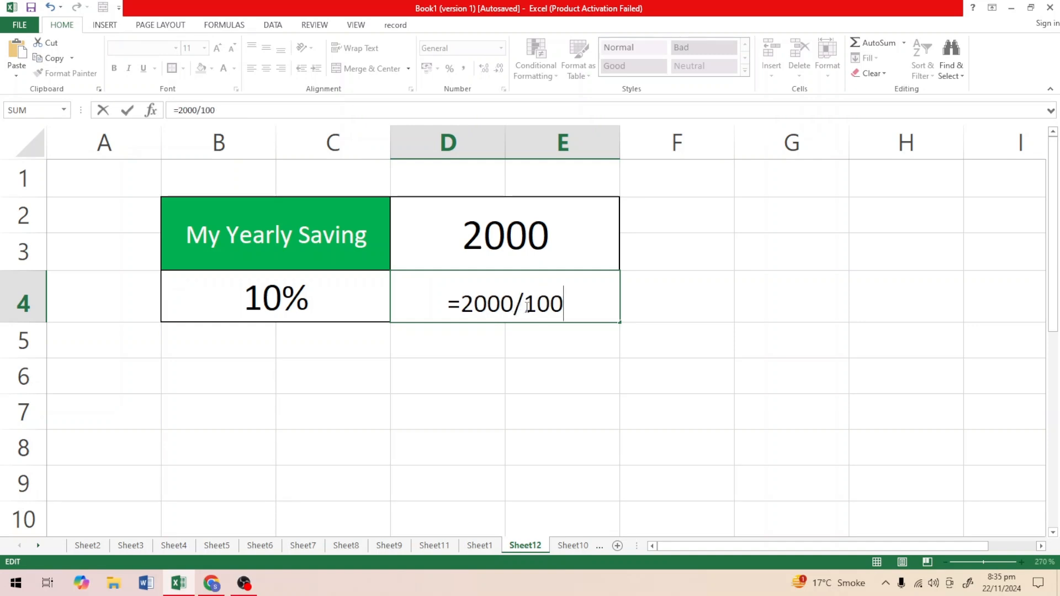
type("*")
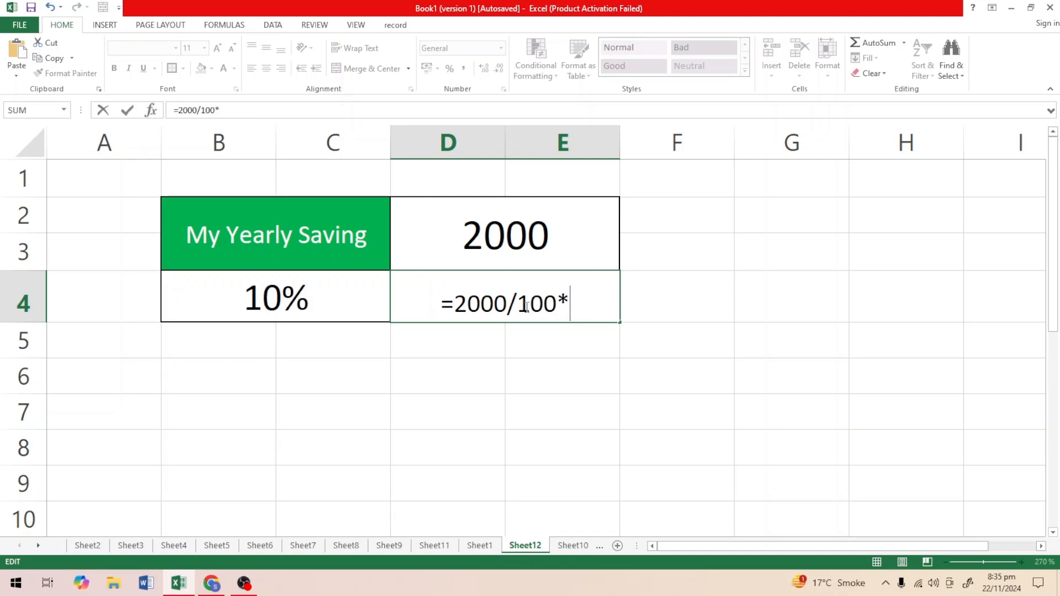
type("10")
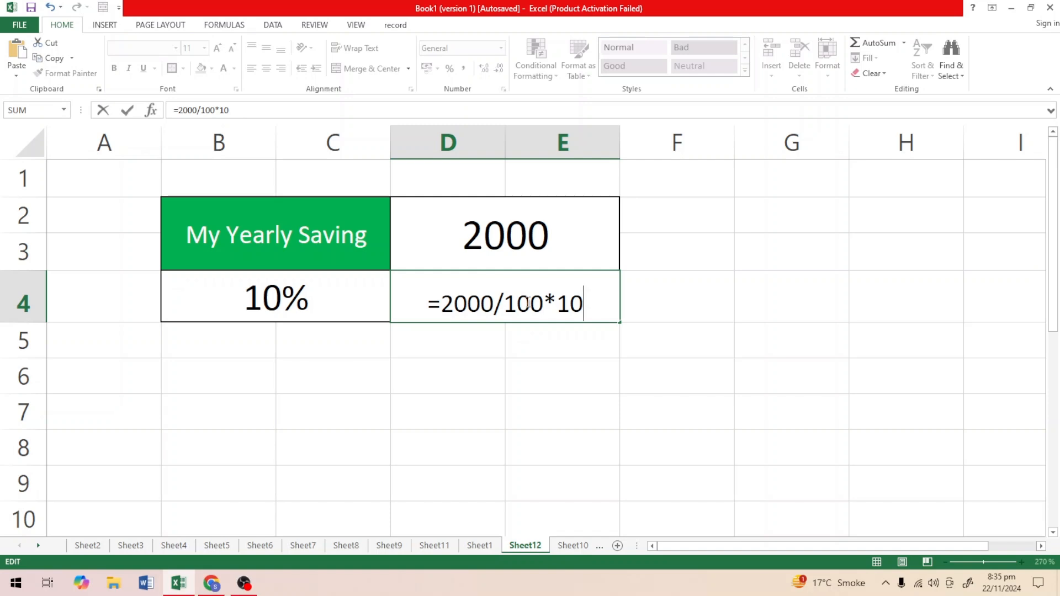
key("Return")
Middle-align the merged cell D4:E4 vertically and enlarge its font to 18.
left_click(583, 298)
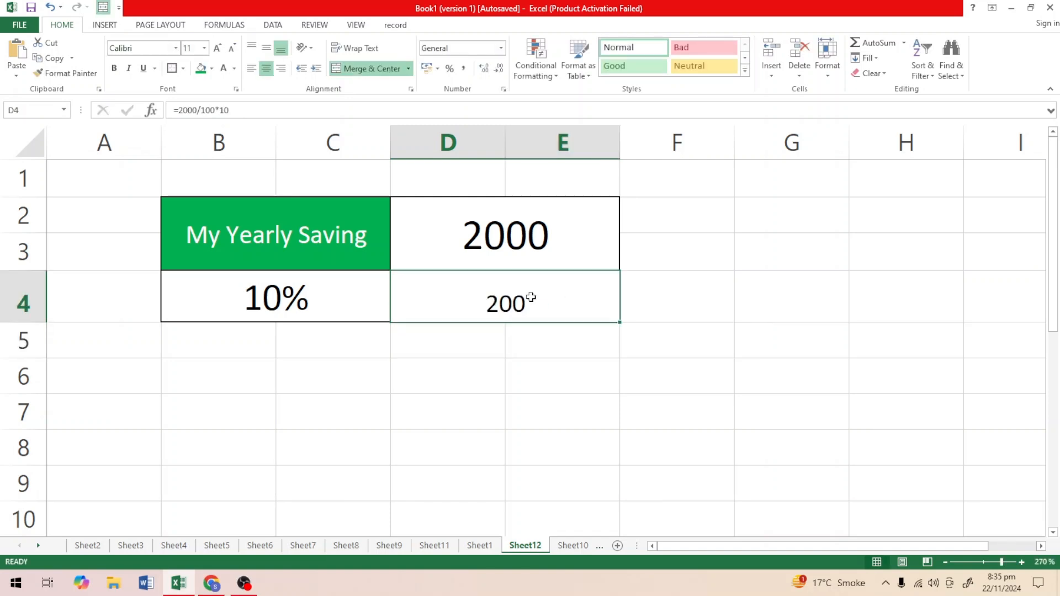
left_click(266, 49)
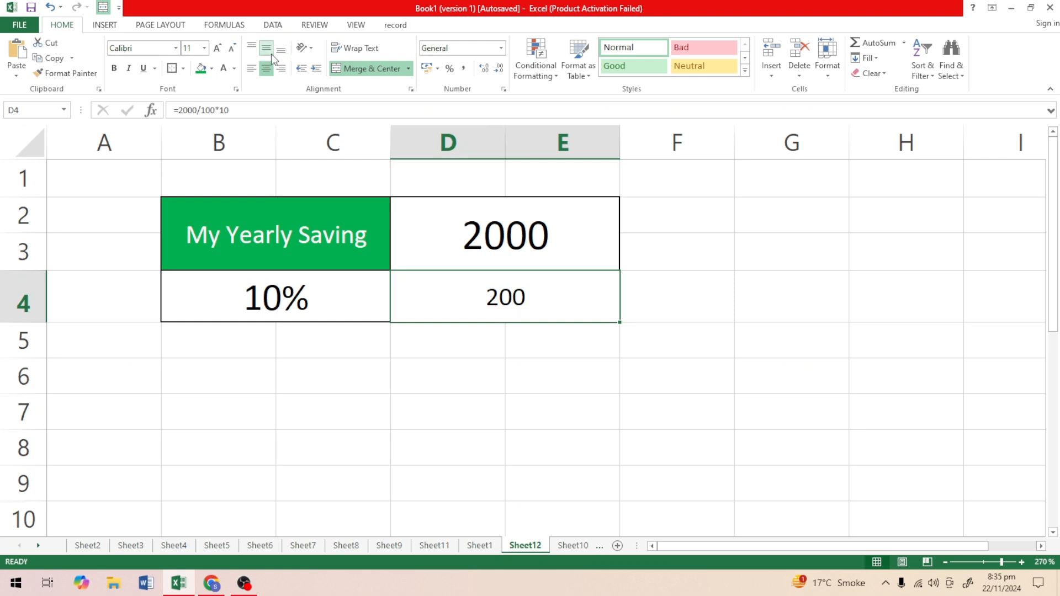
left_click(215, 51)
left_click(216, 52)
left_click(215, 52)
left_click(215, 52)
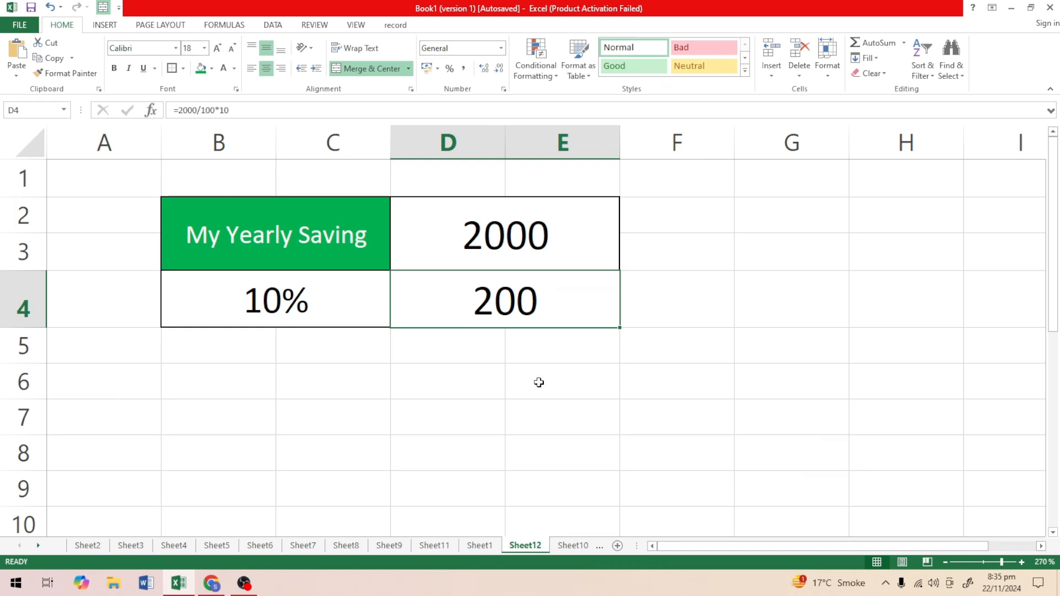
Delete the whole hard-coded formula from the merged cell D4:E4.
double_click(579, 305)
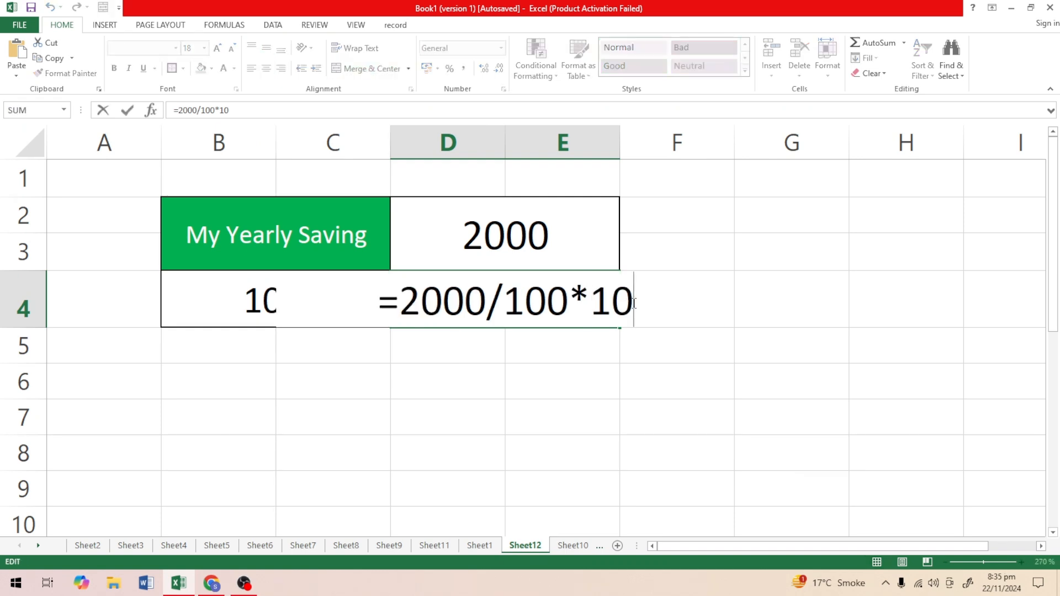
key("BackSpace")
key("BackSpace")
key("BackSpace")
key("BackSpace")
key("BackSpace")
key("BackSpace")
key("BackSpace")
key("BackSpace")
key("BackSpace")
key("BackSpace")
key("BackSpace")
key("BackSpace")
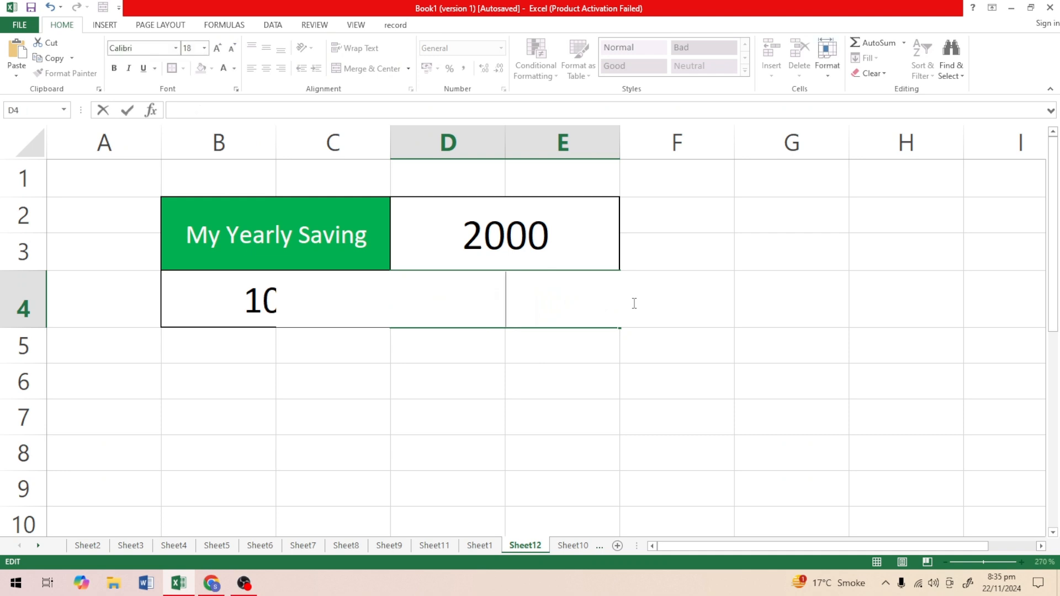
left_click(550, 373)
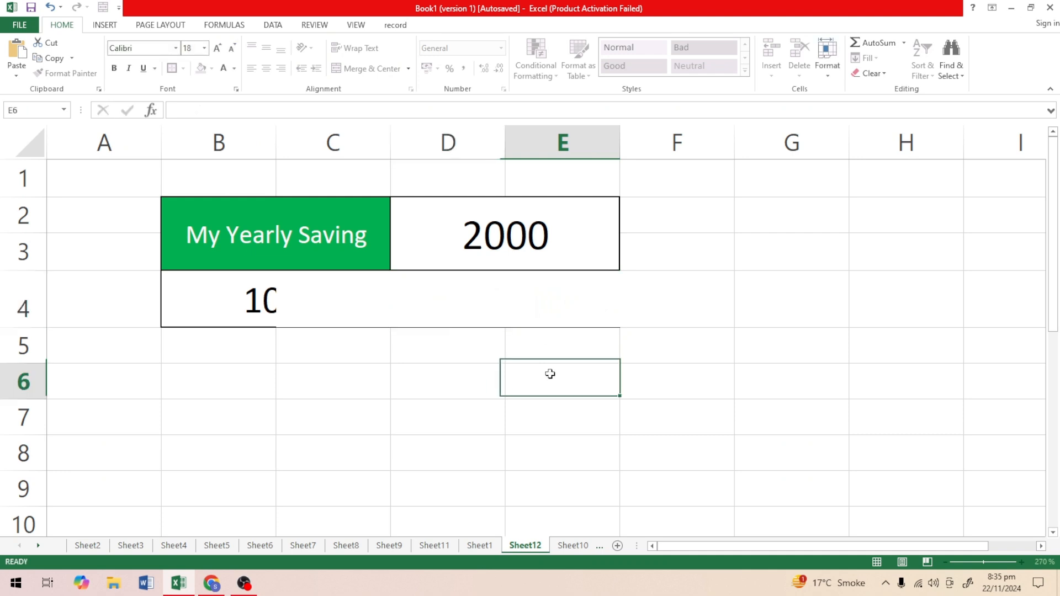
Calculate 10% of the yearly saving in the merged cell D4:E4 with the cell-reference formula =D2/100*10.
left_click(493, 300)
type("=")
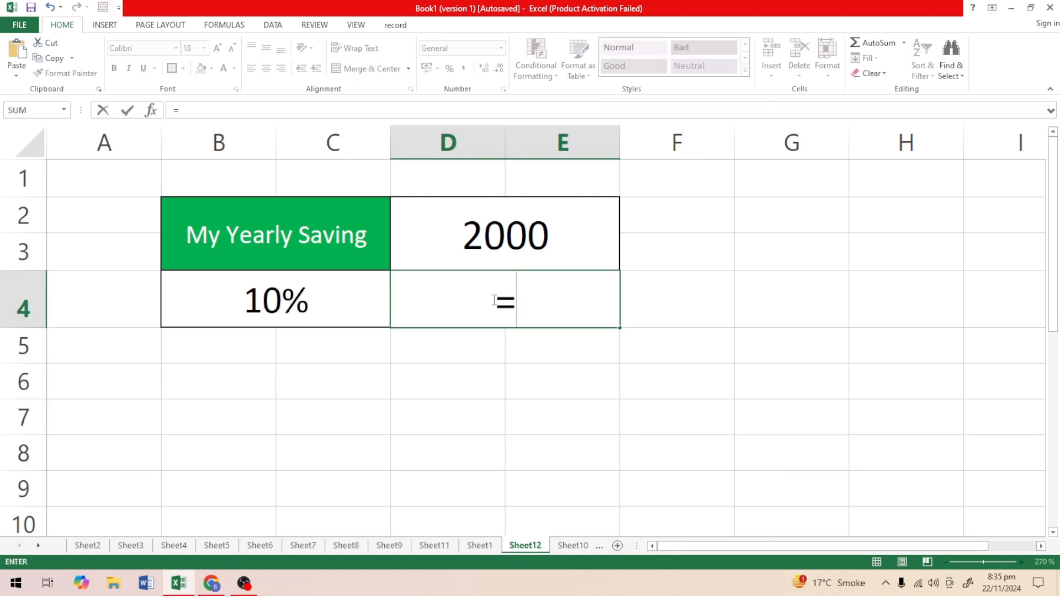
left_click(519, 233)
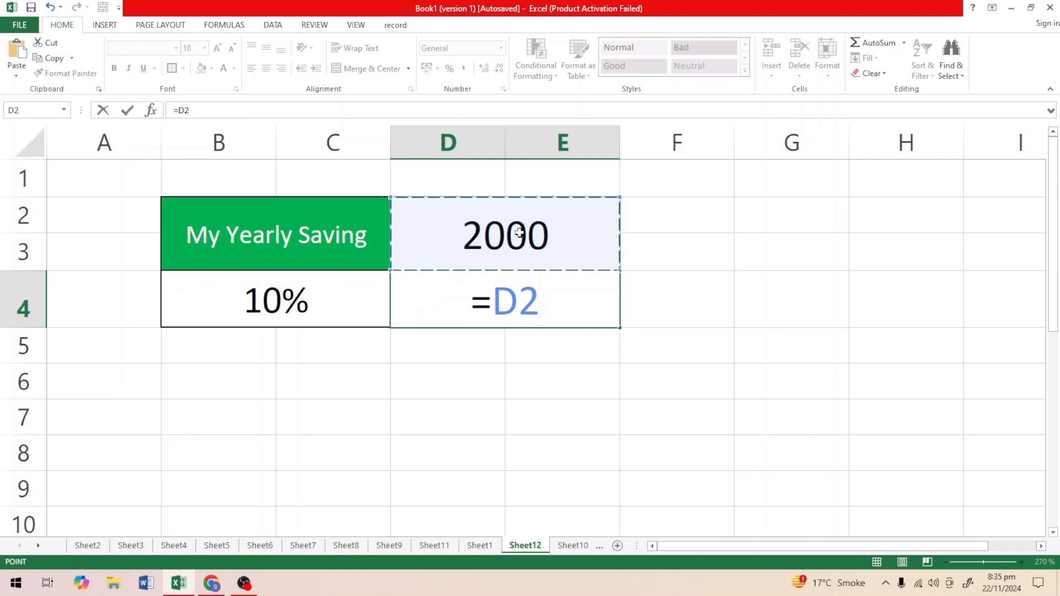
type("/")
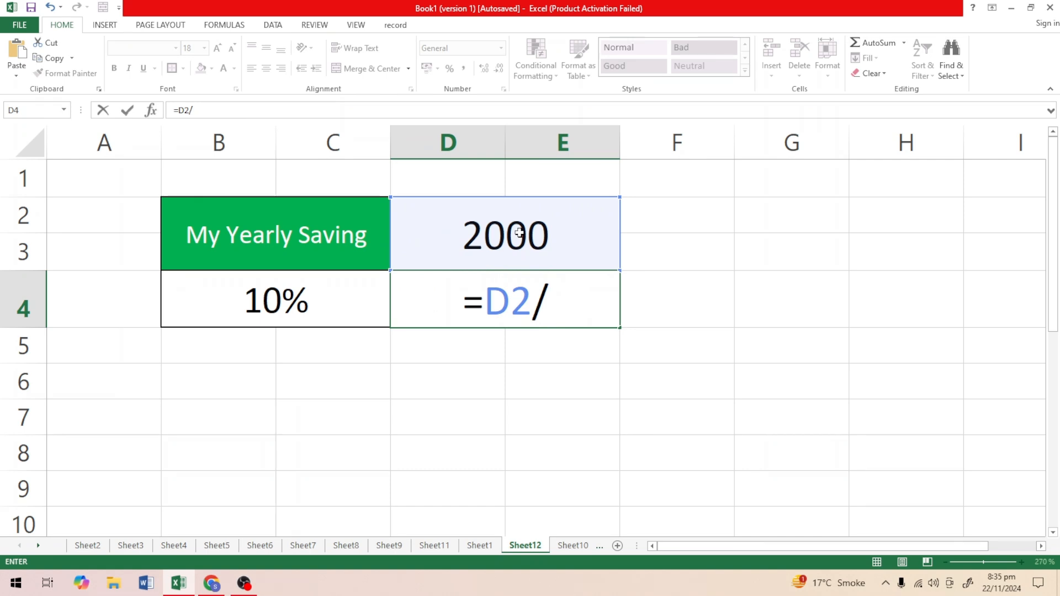
type("100")
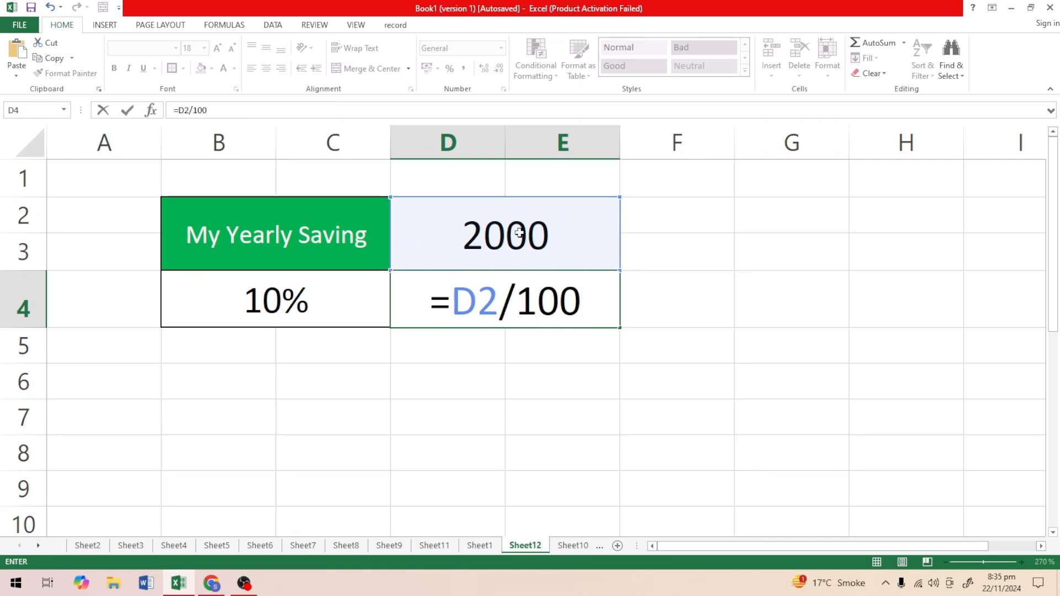
type("*10")
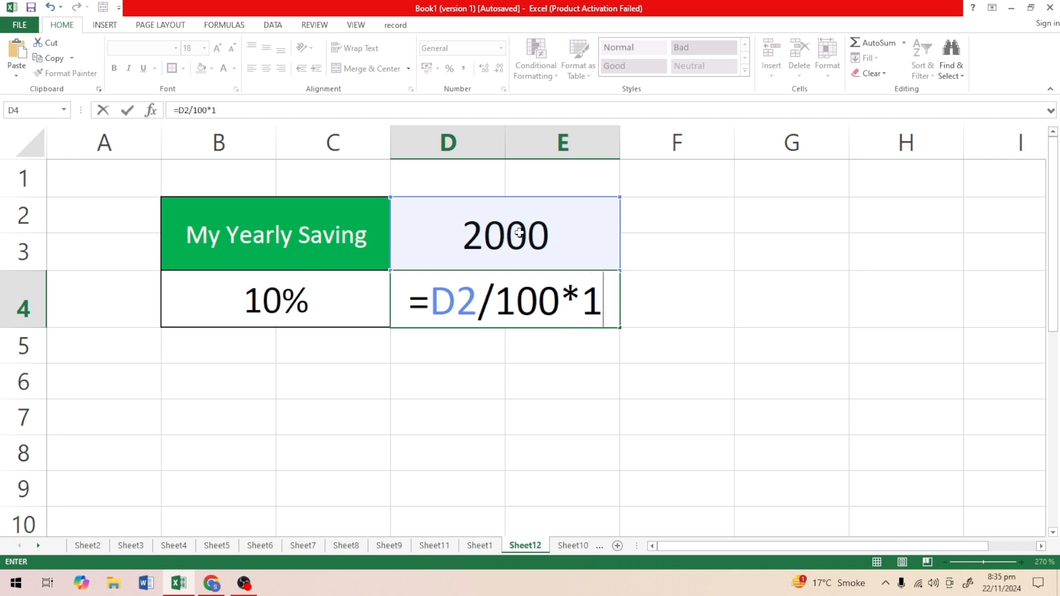
key("Return")
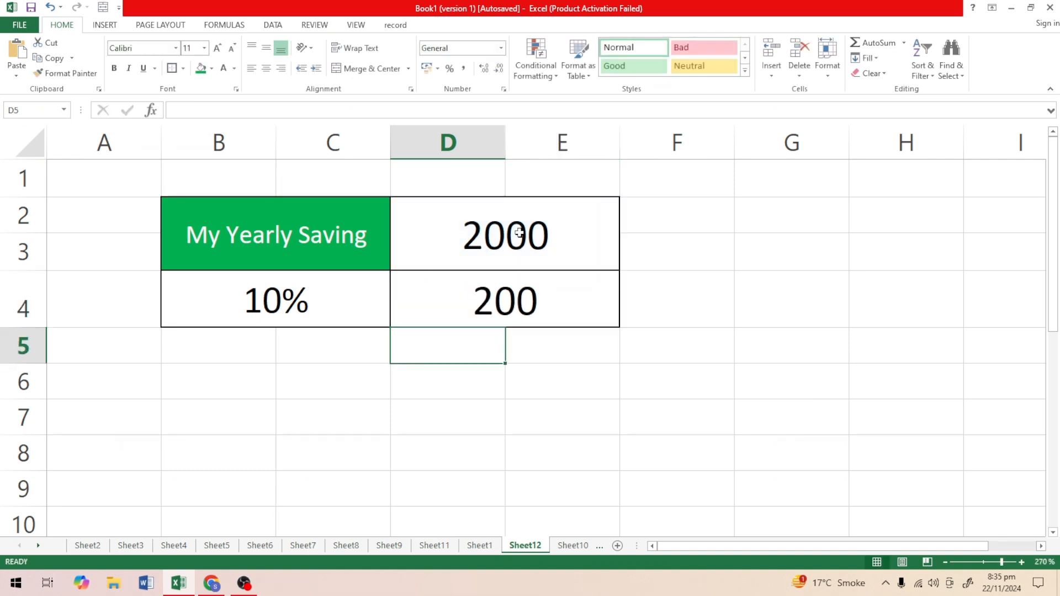
left_click(521, 290)
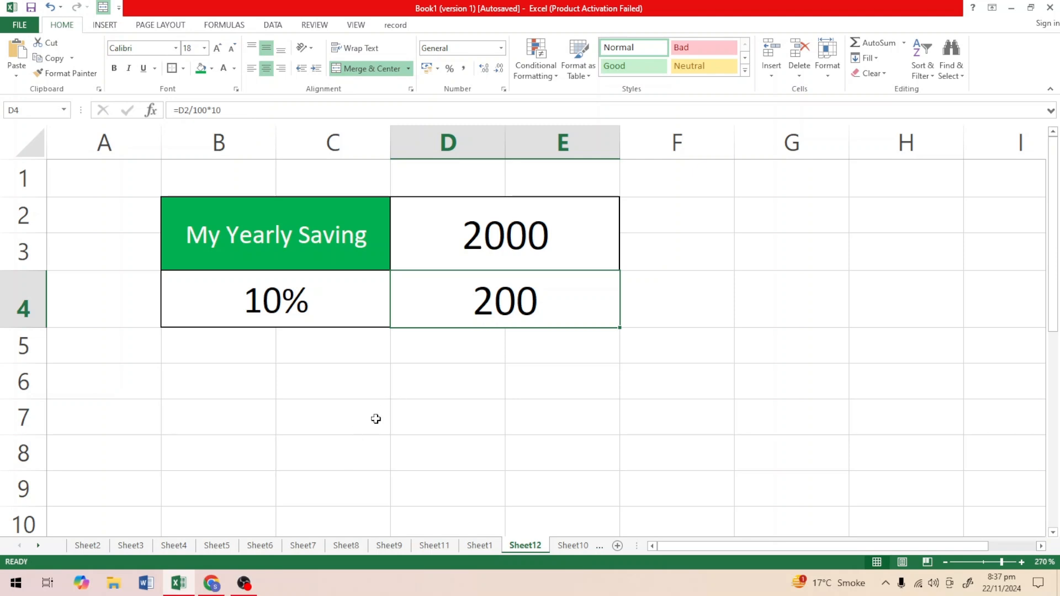
Add a new blank worksheet directly after Sheet12.
left_click(617, 546)
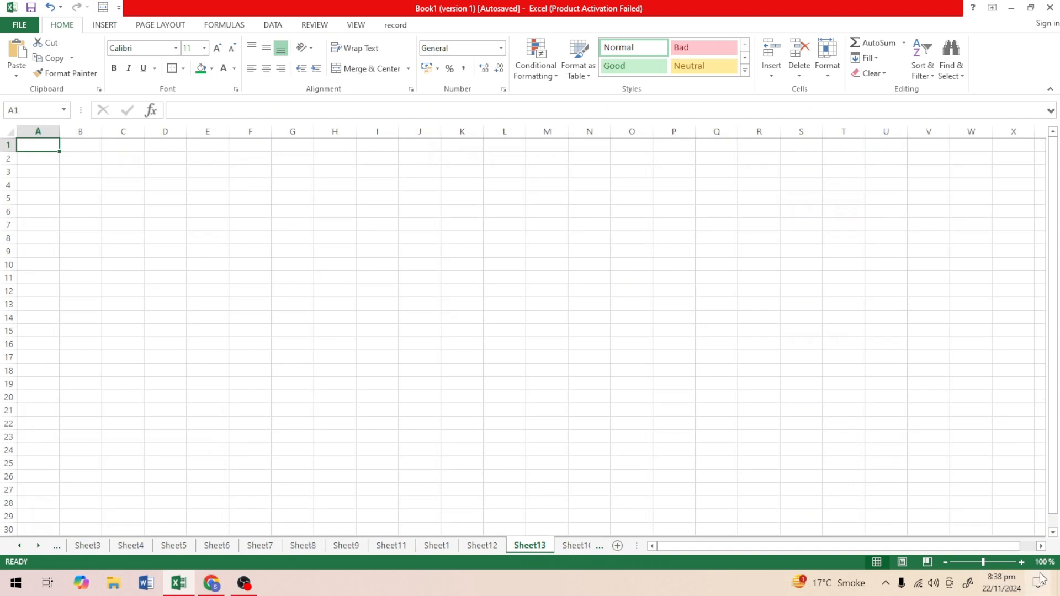
left_click(1022, 562)
left_click(1022, 562)
left_click(1021, 562)
left_click(1021, 562)
left_click(1021, 562)
left_click(1021, 562)
left_click(1021, 562)
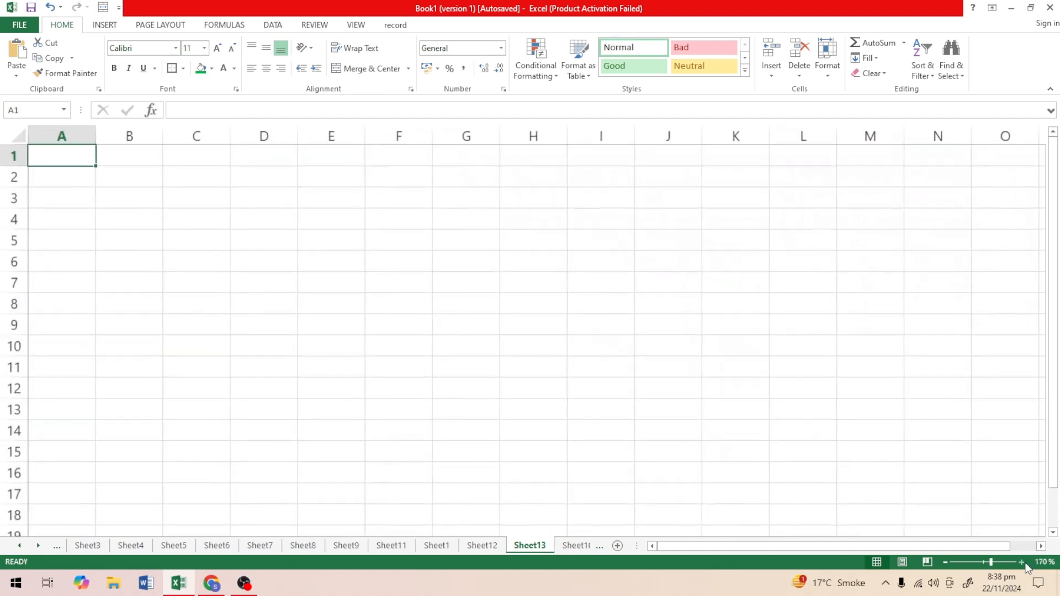
left_click(1021, 562)
left_click(1021, 562)
left_click(1022, 562)
left_click(1021, 562)
left_click(1021, 562)
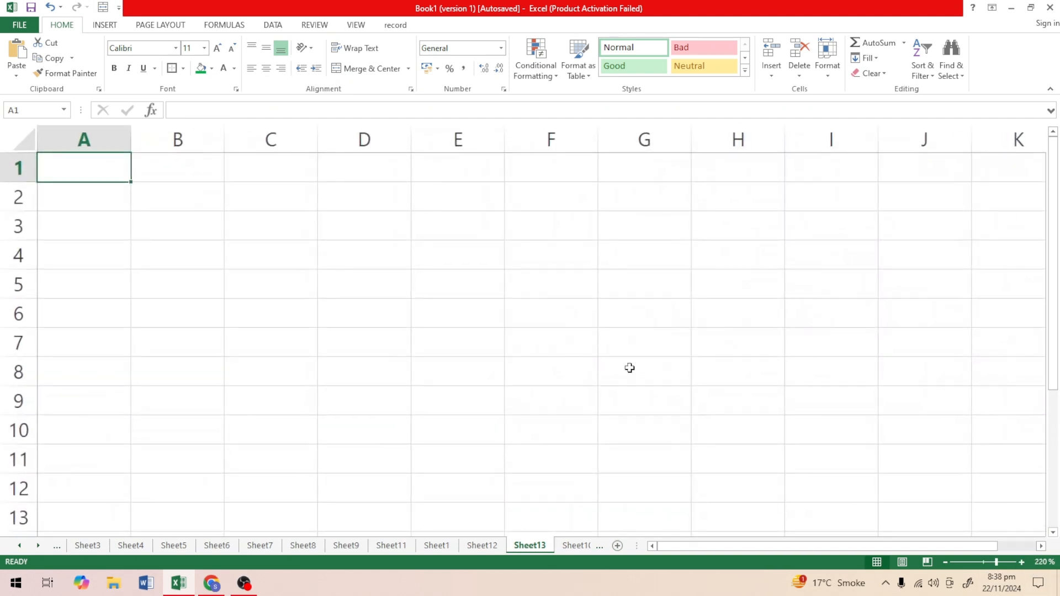
left_click(1021, 562)
left_click(1021, 562)
left_click(1021, 561)
left_click(1021, 562)
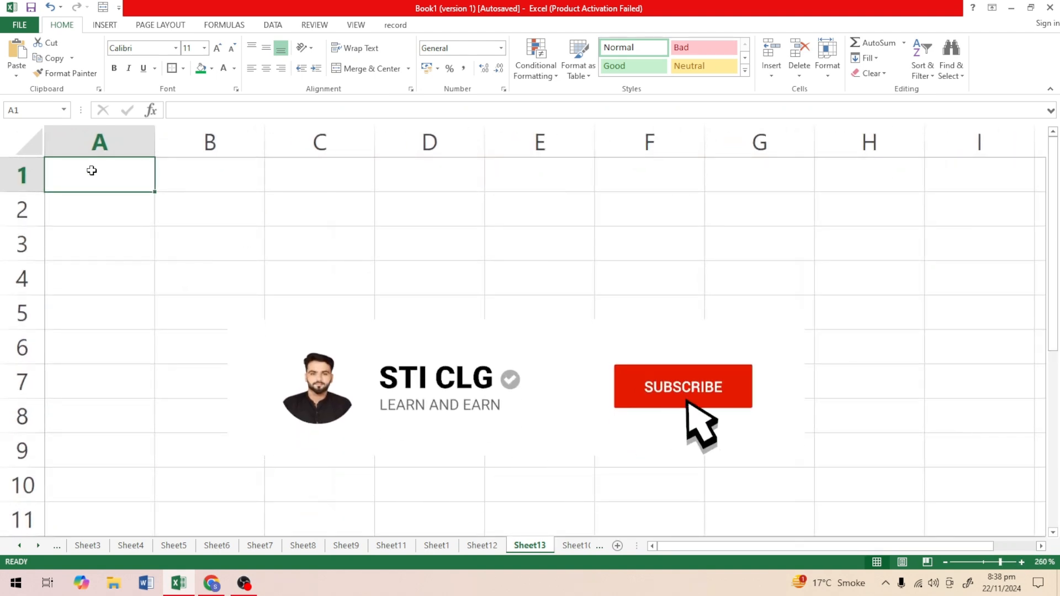
Merge and center cells A1:B2 on the new sheet and apply a box border around them.
left_click_drag(91, 170, 238, 206)
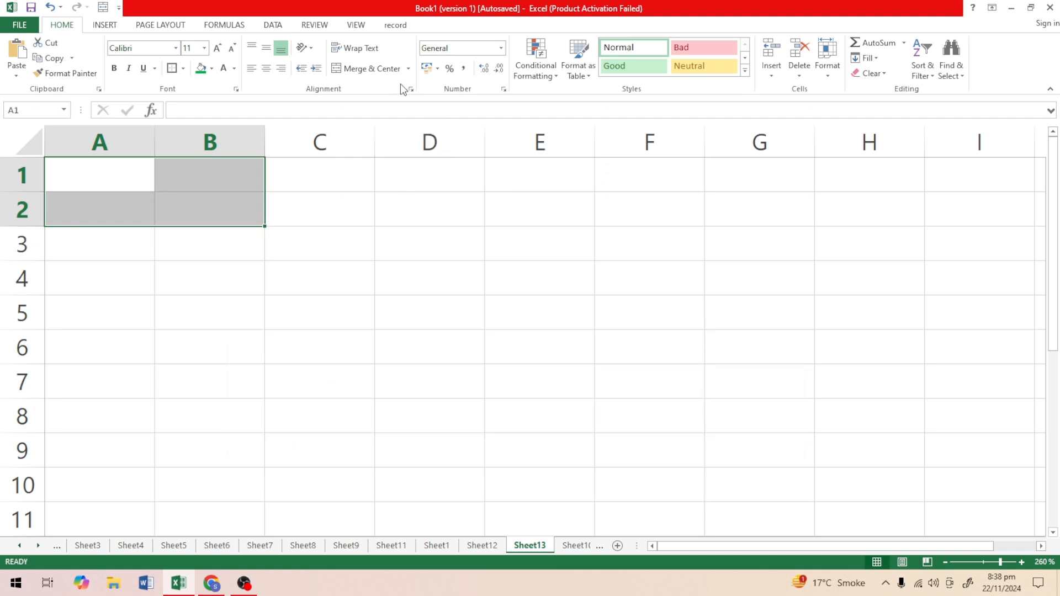
left_click(383, 75)
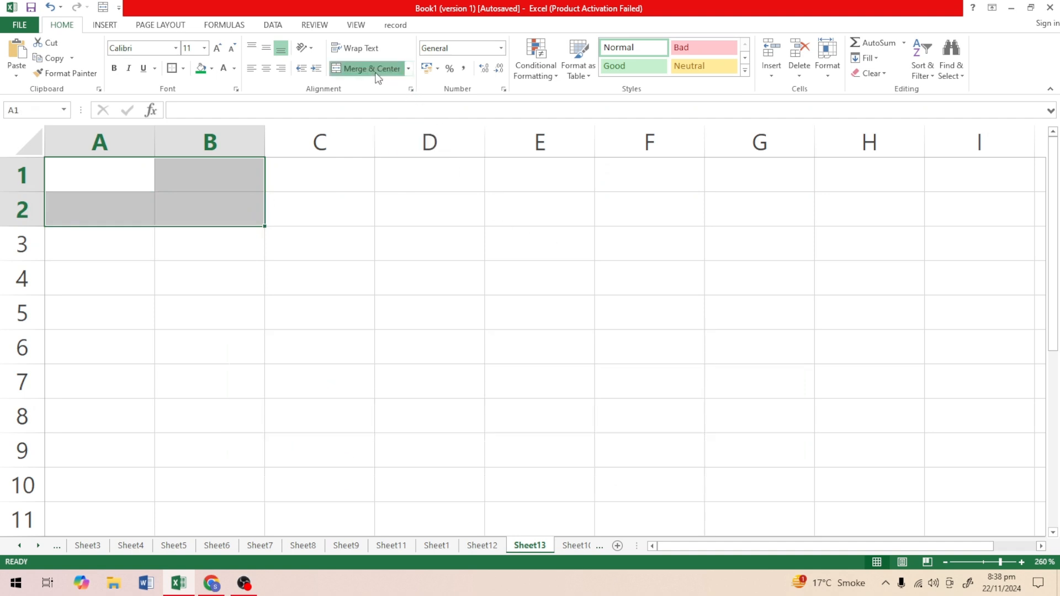
left_click(174, 69)
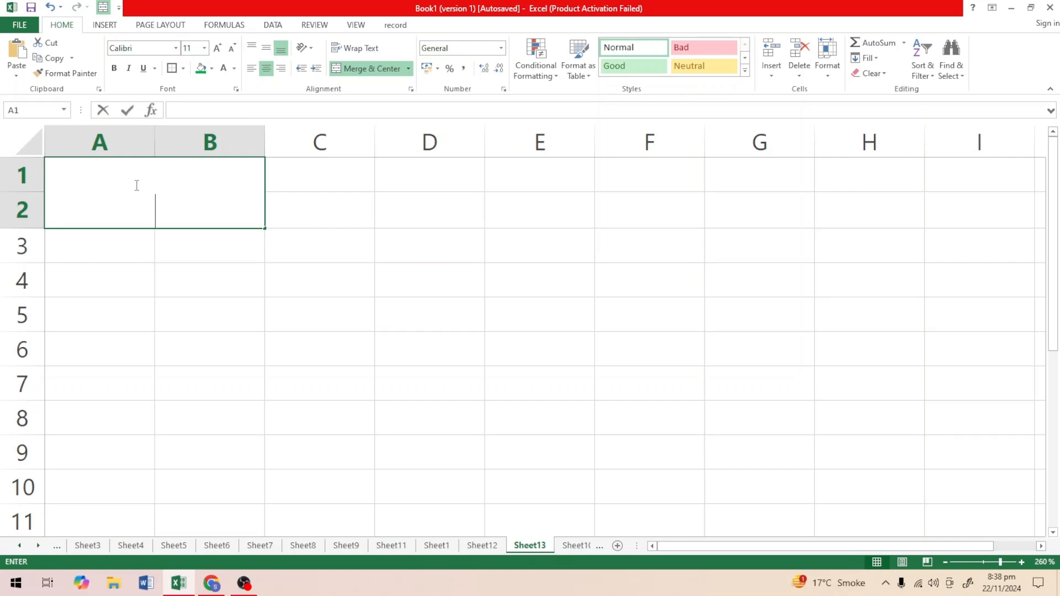
Enter the heading "My Yearly Saving" in the merged cell A1:B2.
type("My")
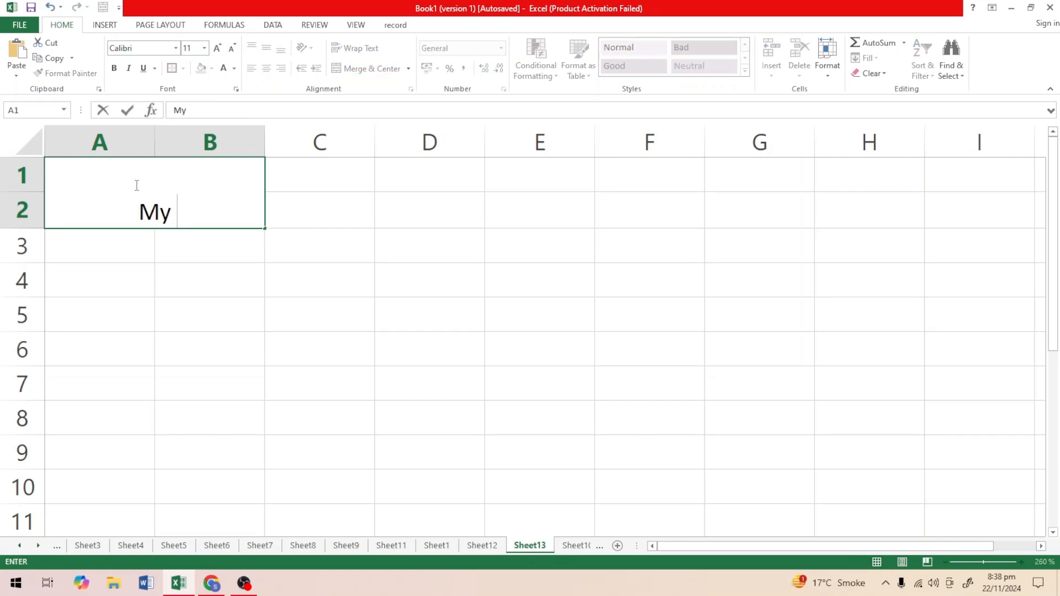
type(" Yearly ")
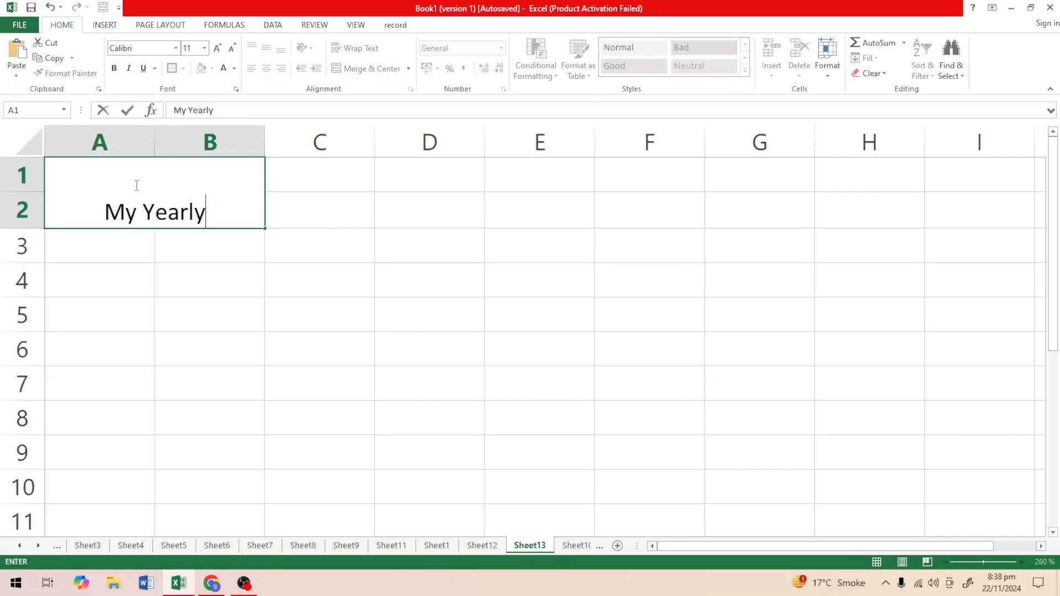
type("Saving")
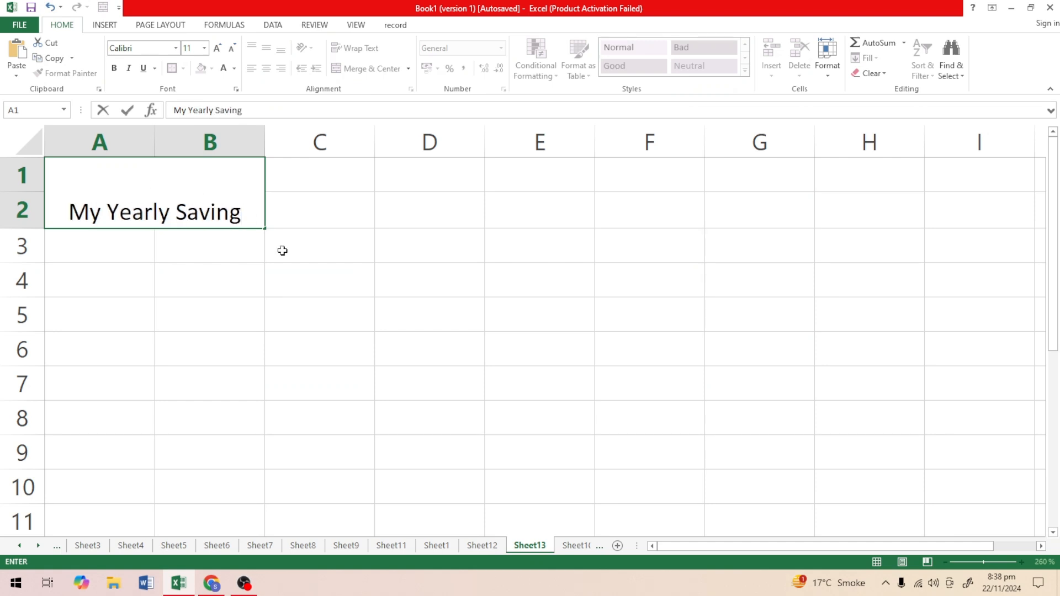
left_click(260, 289)
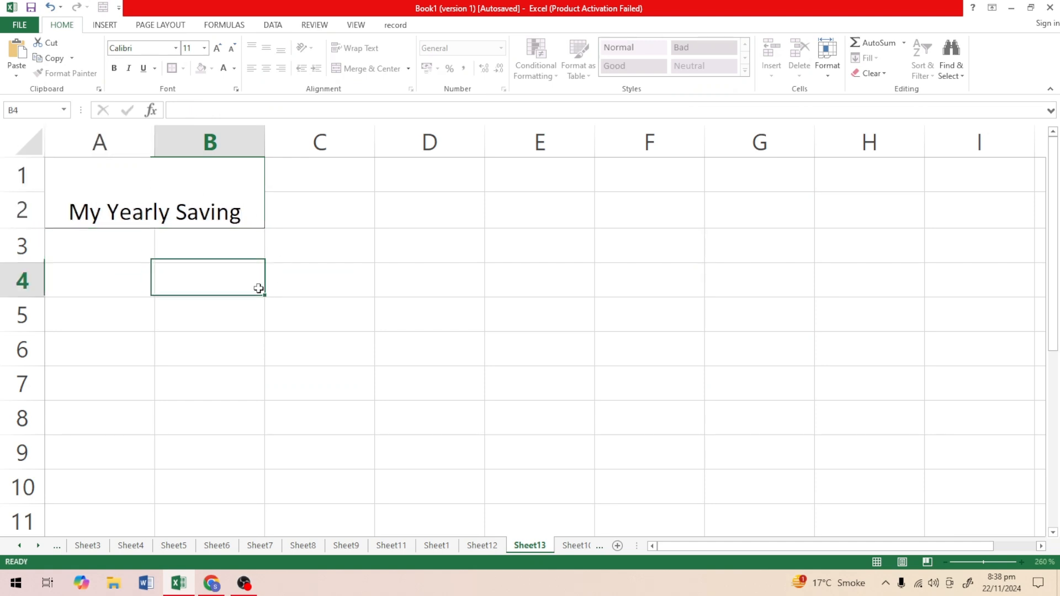
left_click(199, 196)
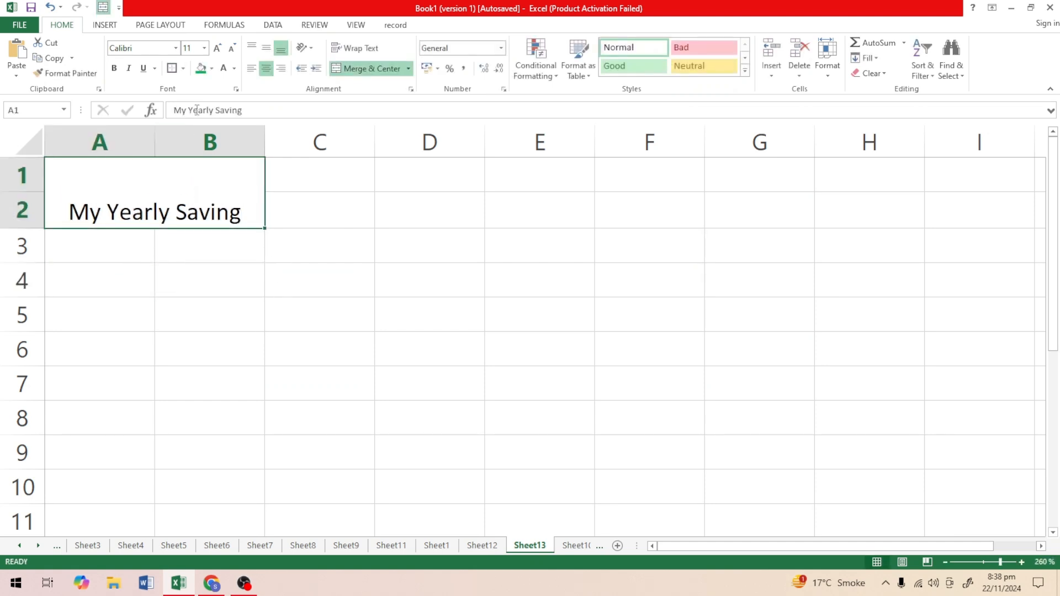
Vertically center the heading in A1:B2, and merge and center cells C1:F2 with a box border.
left_click(265, 53)
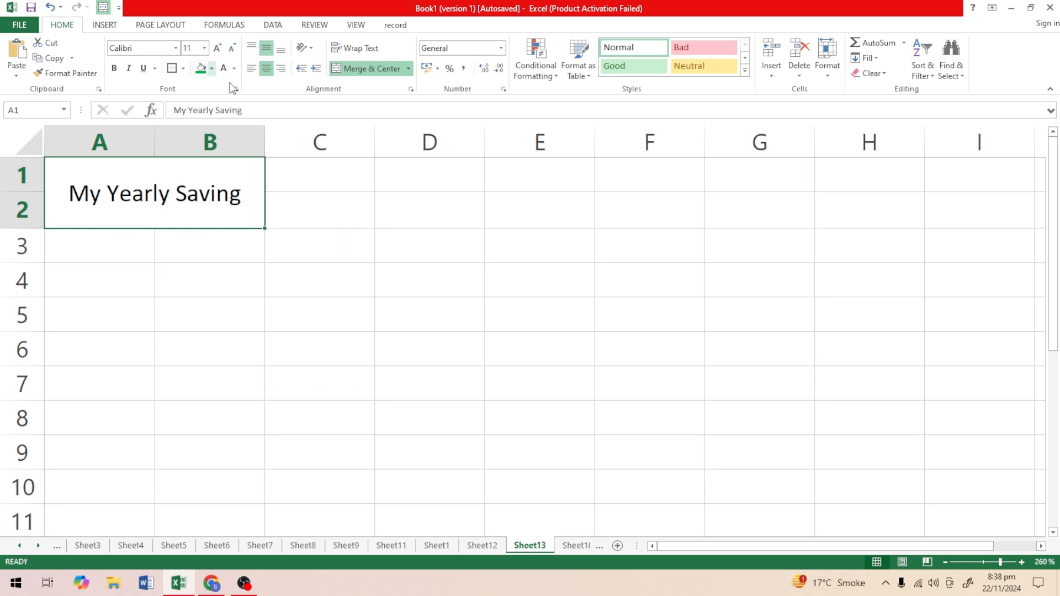
left_click_drag(290, 176, 639, 210)
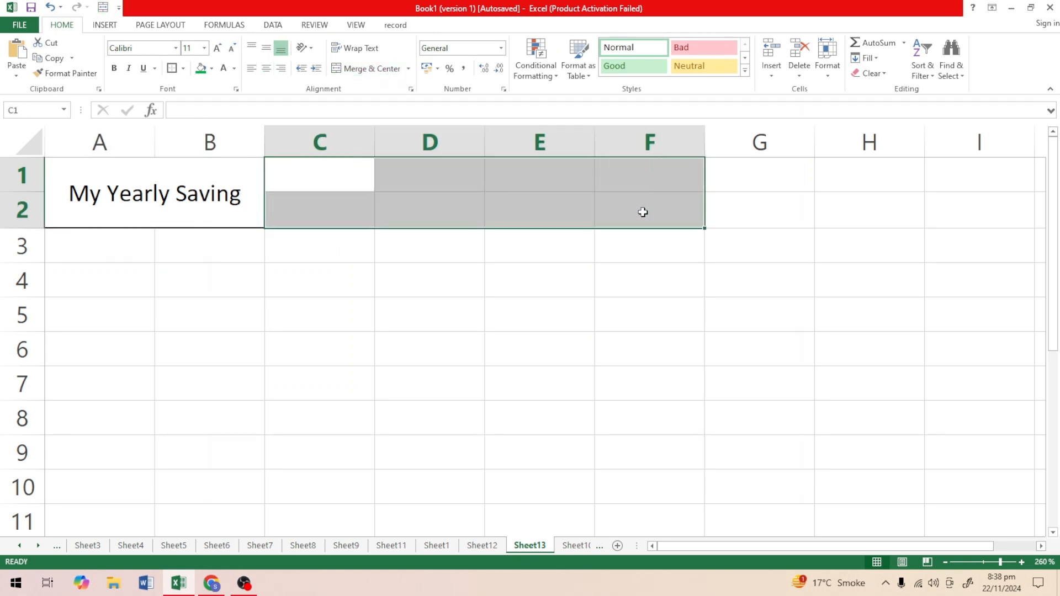
left_click(378, 75)
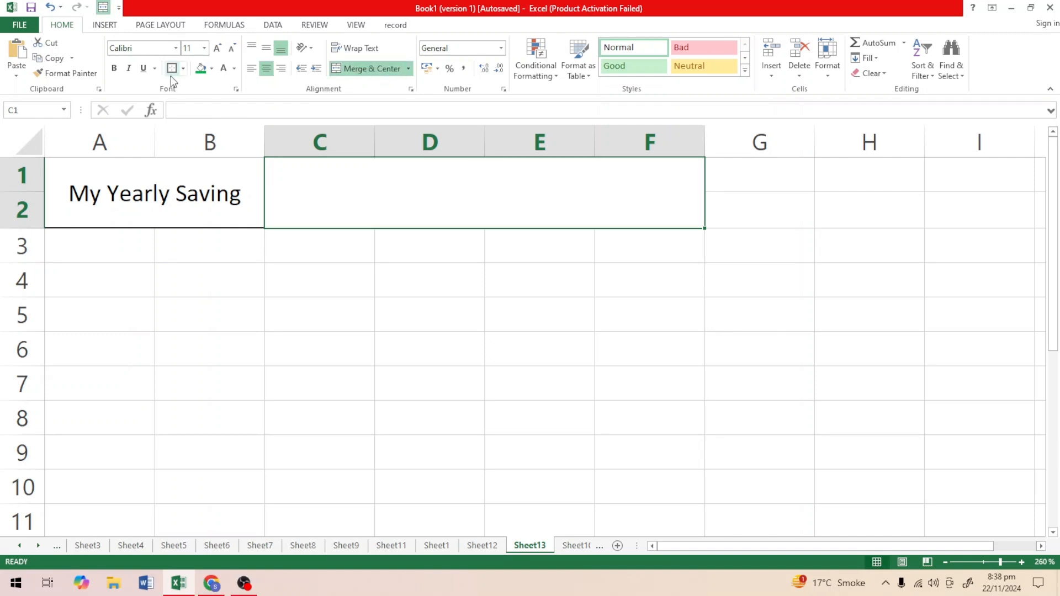
left_click(425, 280)
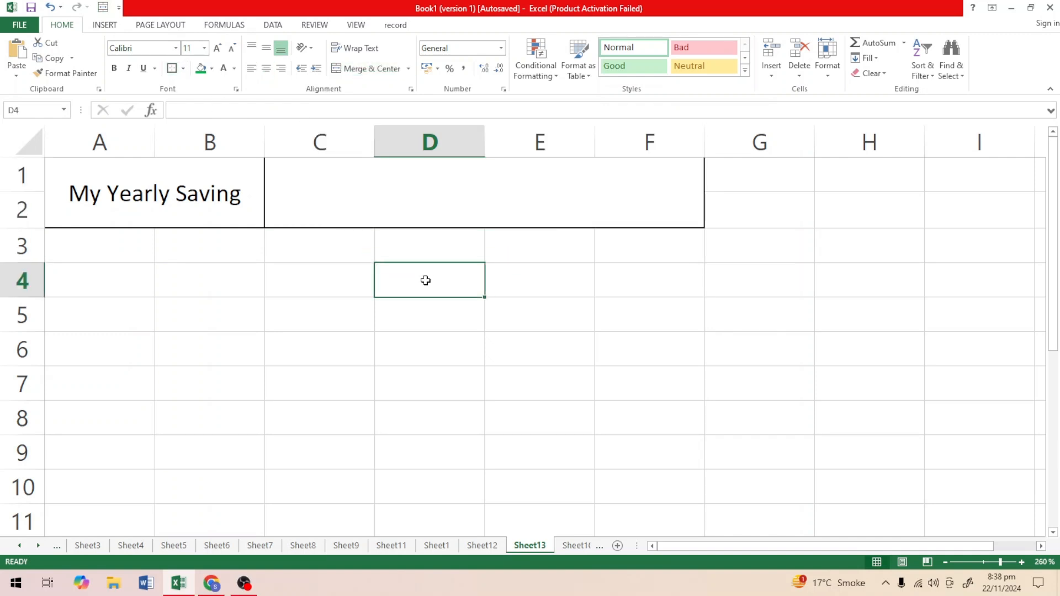
Enter the yearly saving amount 100000 in the merged cell C1:F2.
left_click(448, 204)
type("10000")
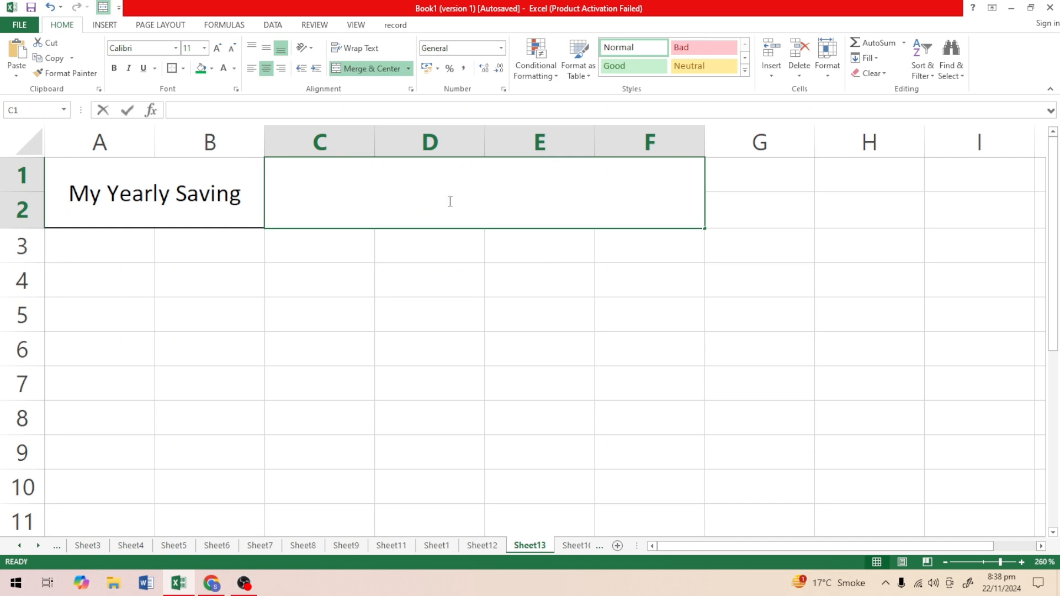
type("0")
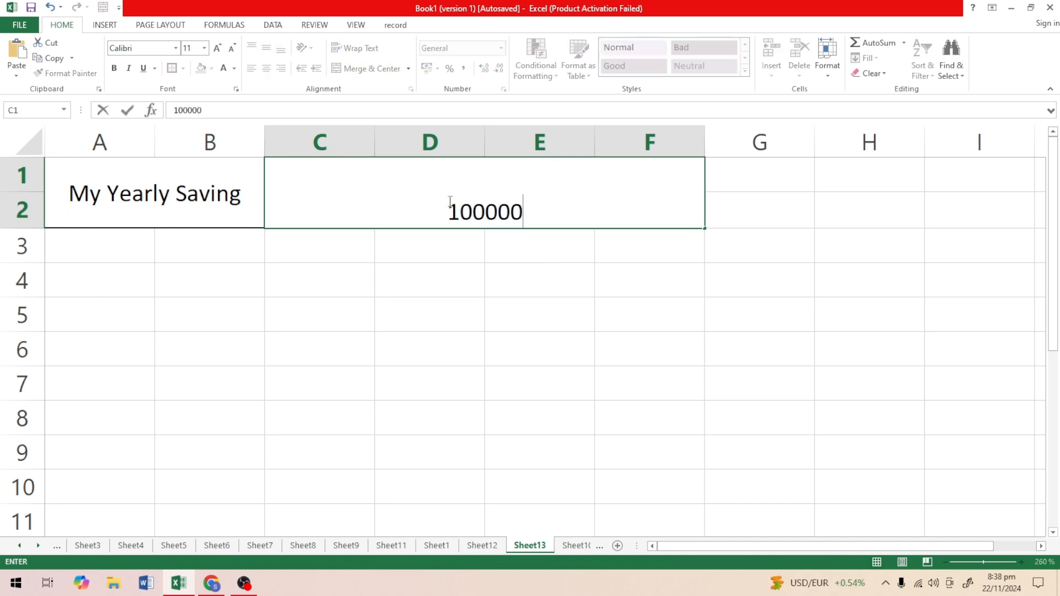
left_click(478, 291)
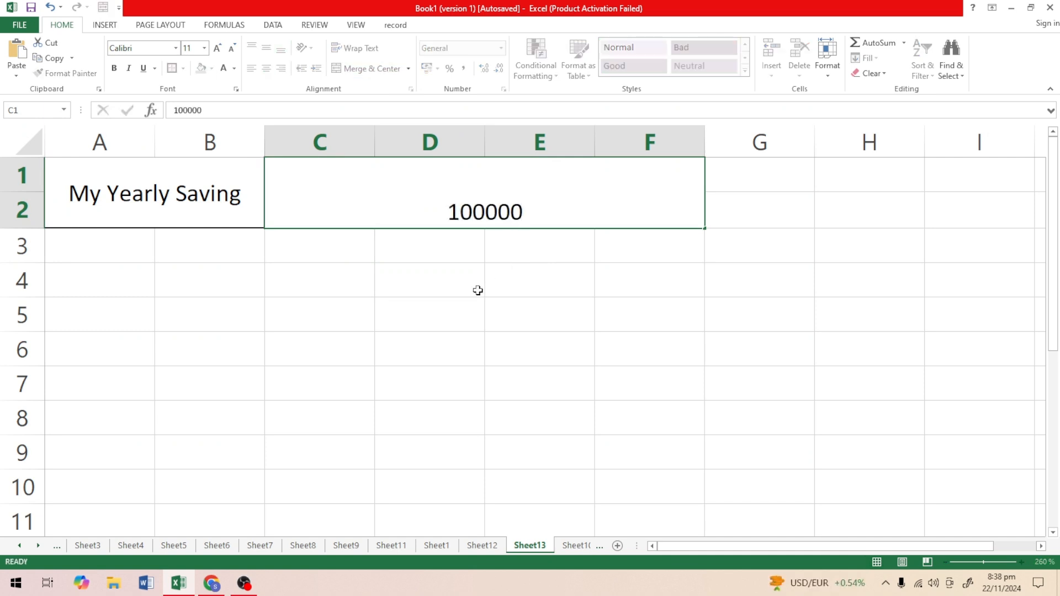
Vertically center the amount in C1:F2 and enlarge its font to size 18.
left_click(491, 213)
left_click(266, 48)
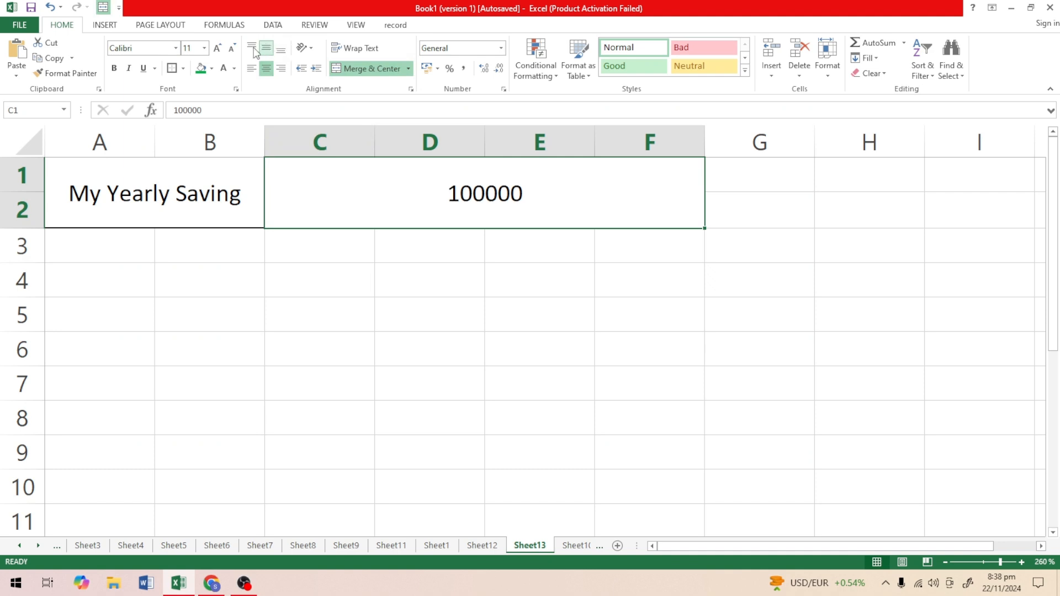
left_click(221, 53)
left_click(221, 53)
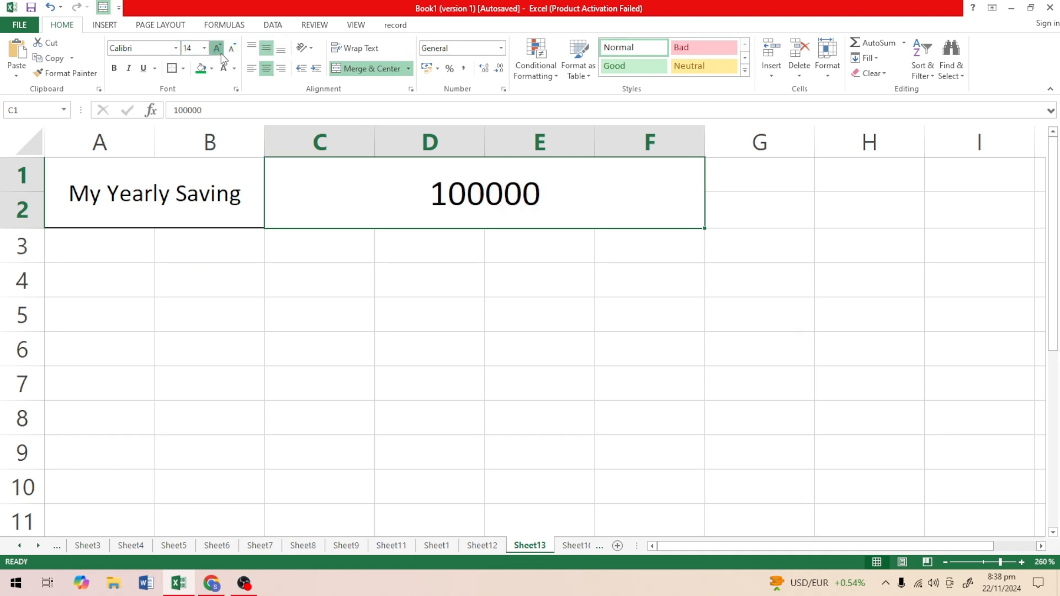
left_click(221, 53)
Fill the "My Yearly Saving" heading cell A1:B2 with green.
left_click(149, 184)
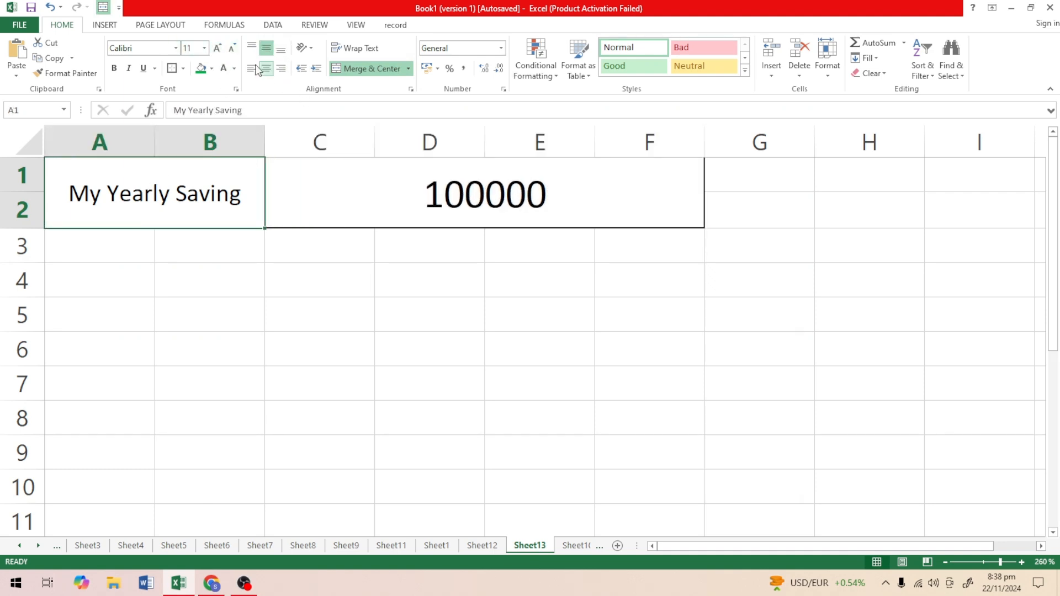
left_click(199, 68)
left_click(323, 180)
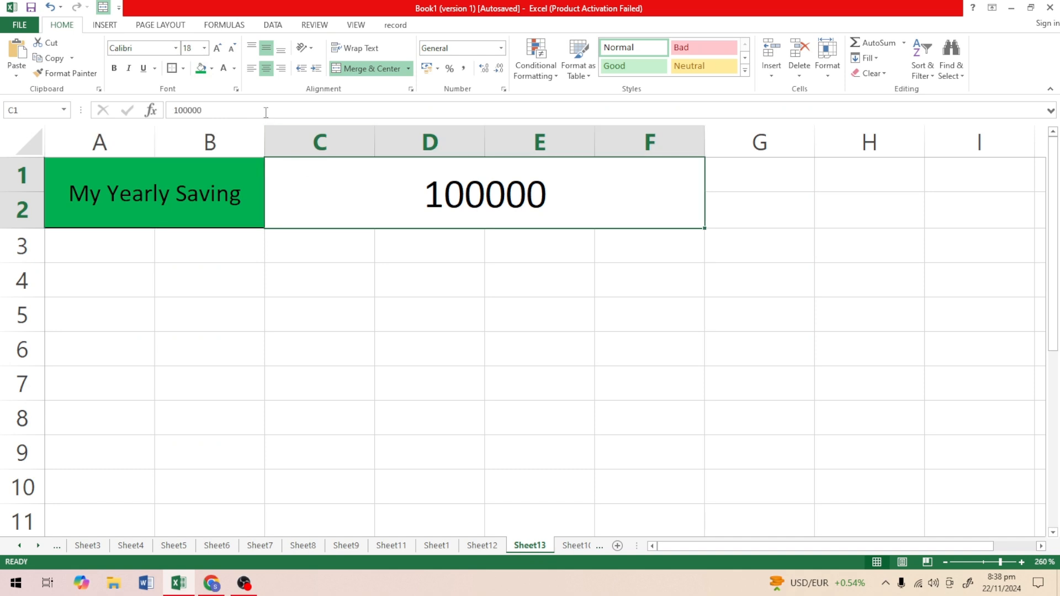
left_click(413, 289)
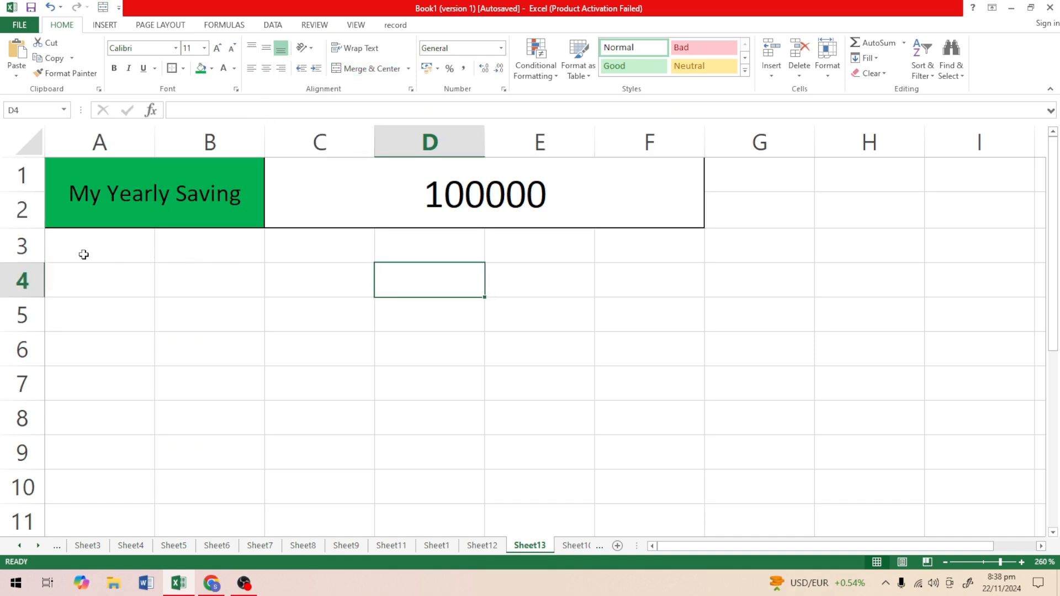
Merge and center cells A3:B4 with a box border and fill them with the standard orange color.
left_click(132, 249)
left_click_drag(132, 249, 223, 278)
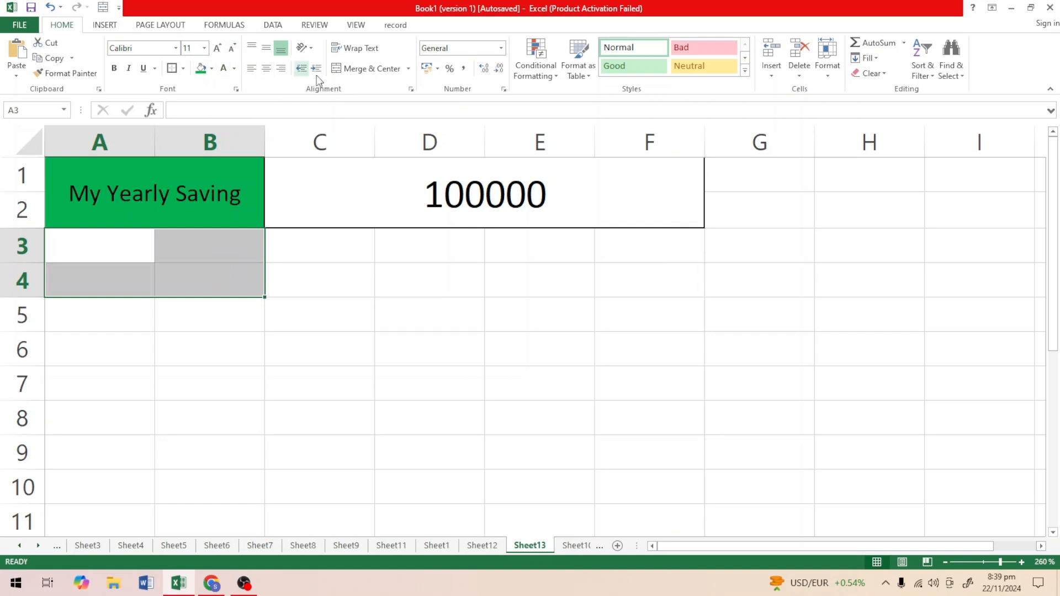
left_click(367, 69)
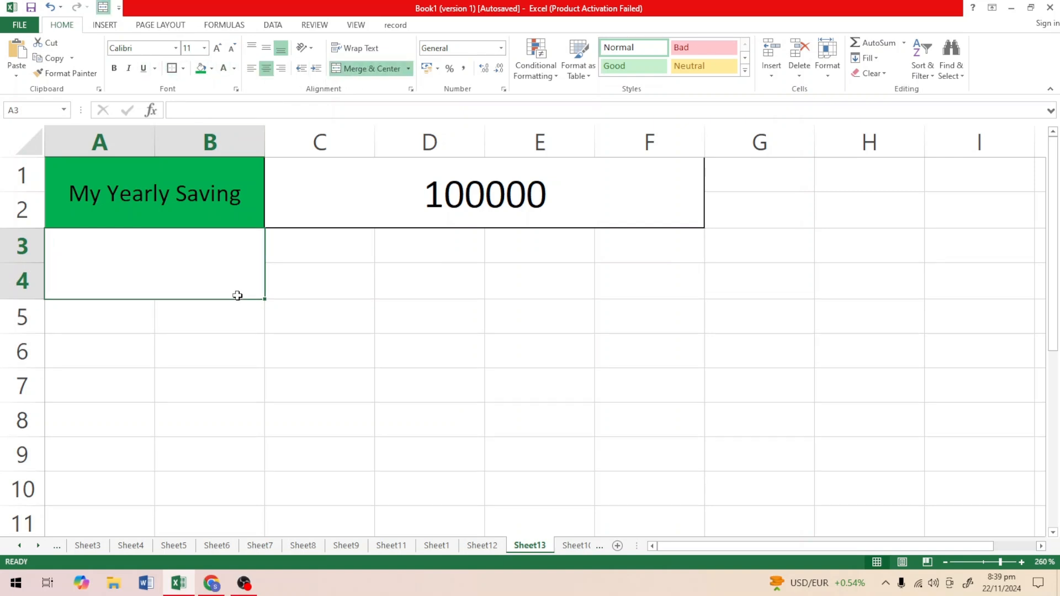
left_click(212, 69)
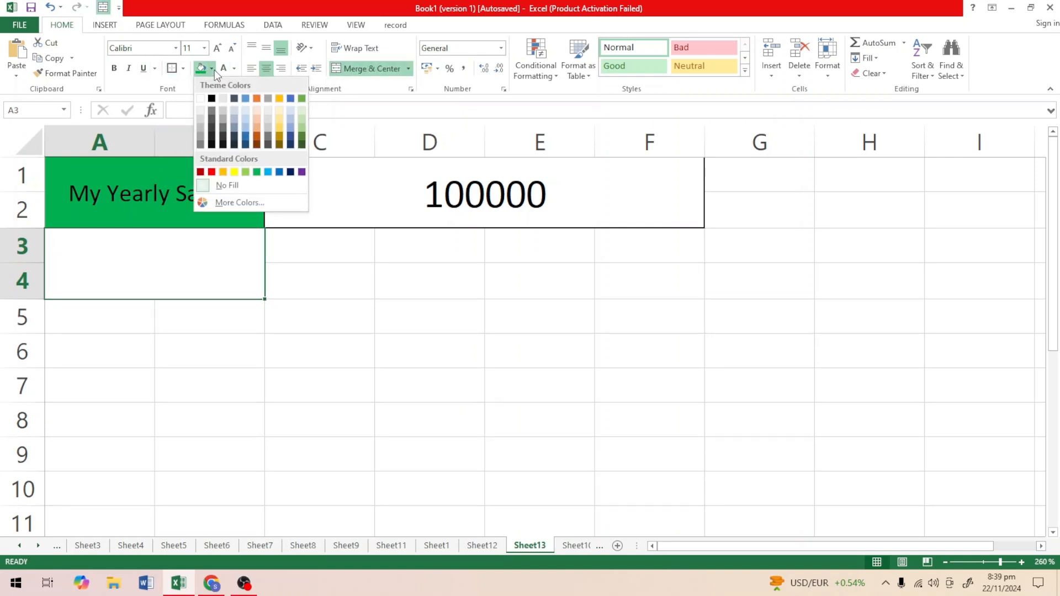
left_click(225, 172)
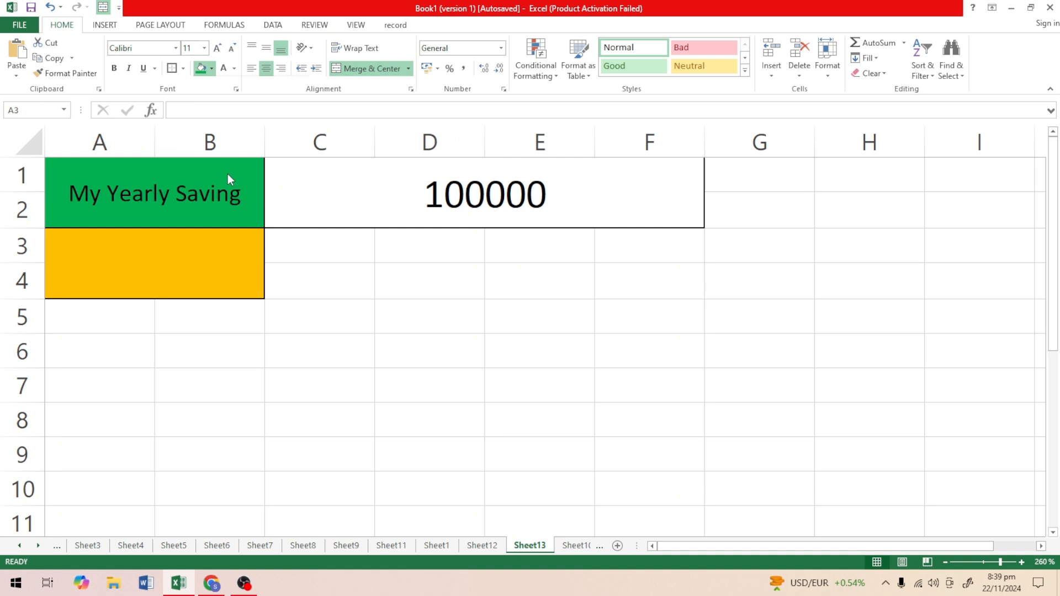
Enter the percentage 2.5% in the merged cell A3:B4.
double_click(131, 279)
type("2")
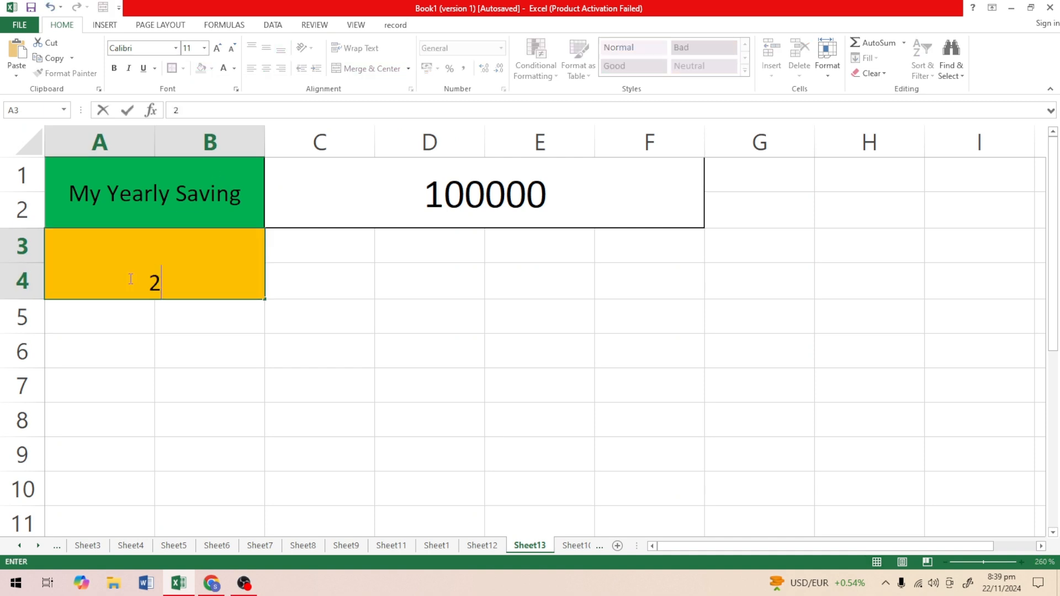
type(".5 %")
left_click(194, 335)
Vertically center the percentage in A3:B4 and enlarge its font to size 16.
left_click(182, 283)
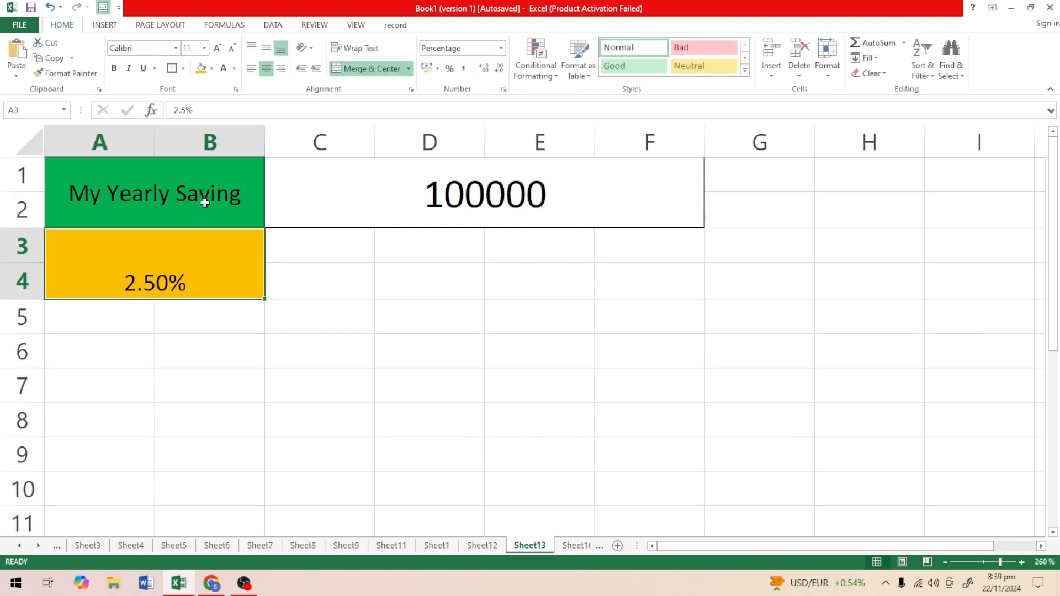
left_click(265, 53)
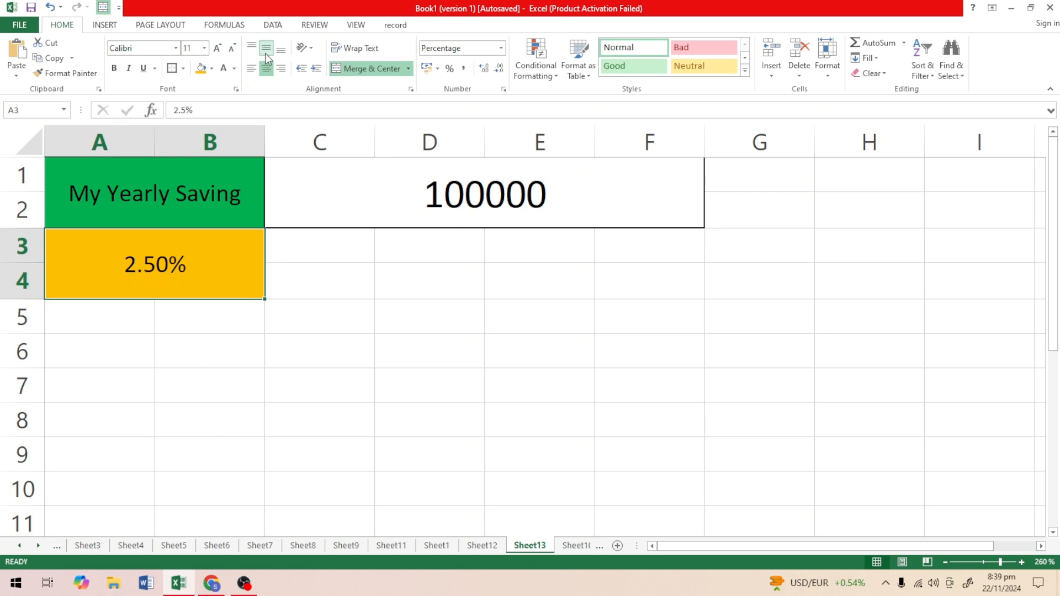
left_click(217, 54)
left_click(217, 54)
left_click(217, 54)
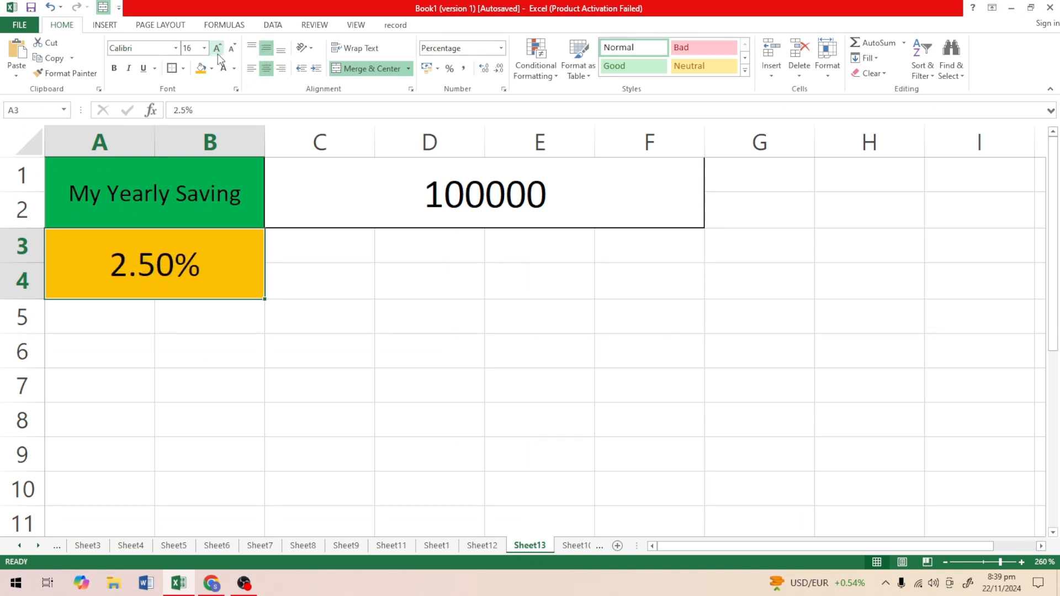
Merge and center cells C3:F4 beside the percentage and apply a box border around them.
left_click_drag(304, 234, 630, 265)
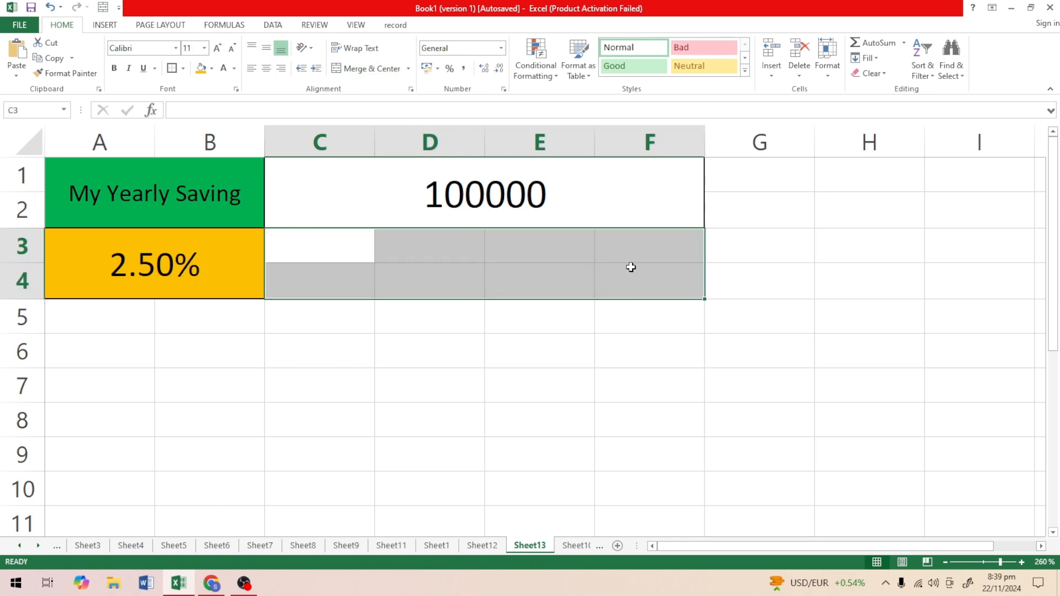
left_click(369, 69)
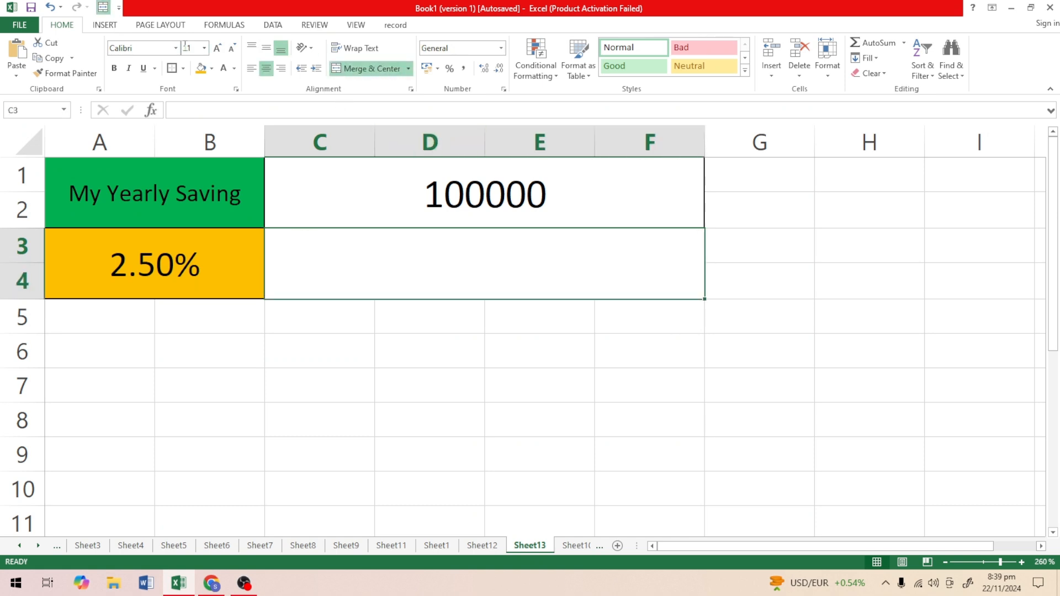
left_click(495, 335)
left_click(426, 243)
Calculate 2.5% of the yearly saving in the merged cell C3:F4 with the formula =C1/100*2.5.
left_click(362, 183)
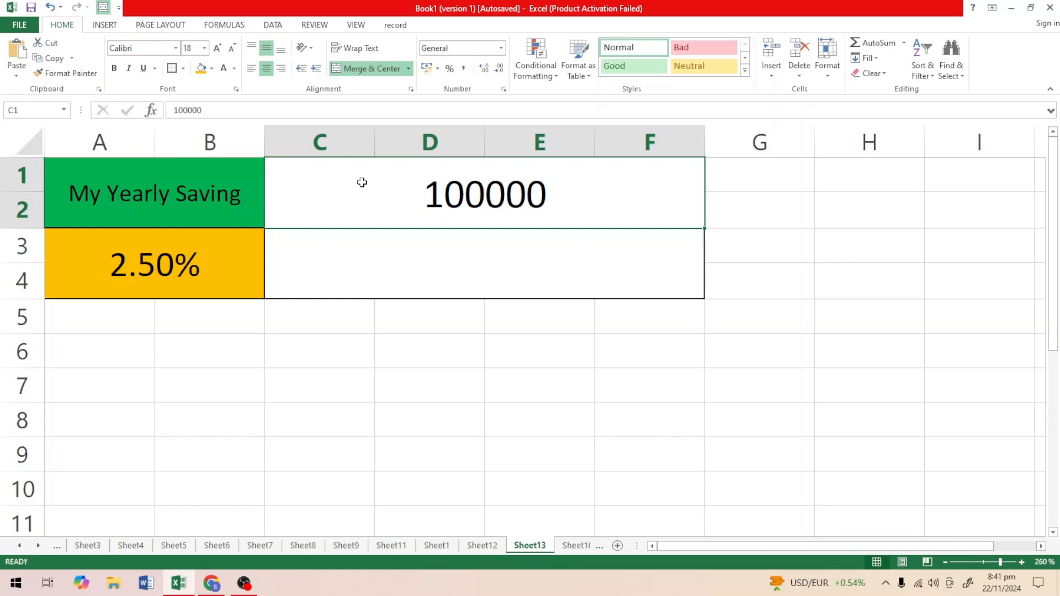
left_click(360, 267)
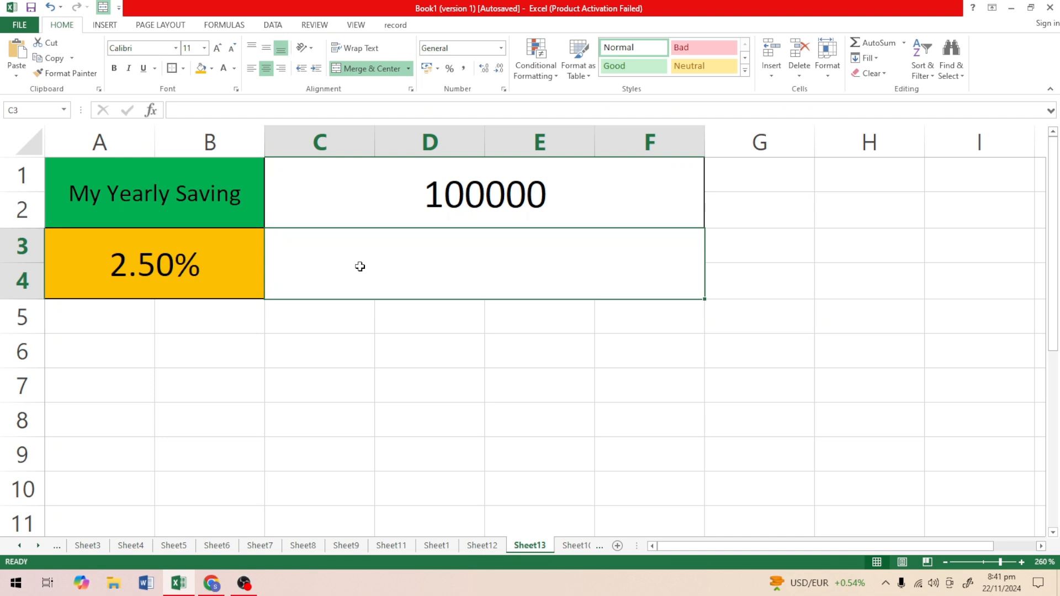
type("=")
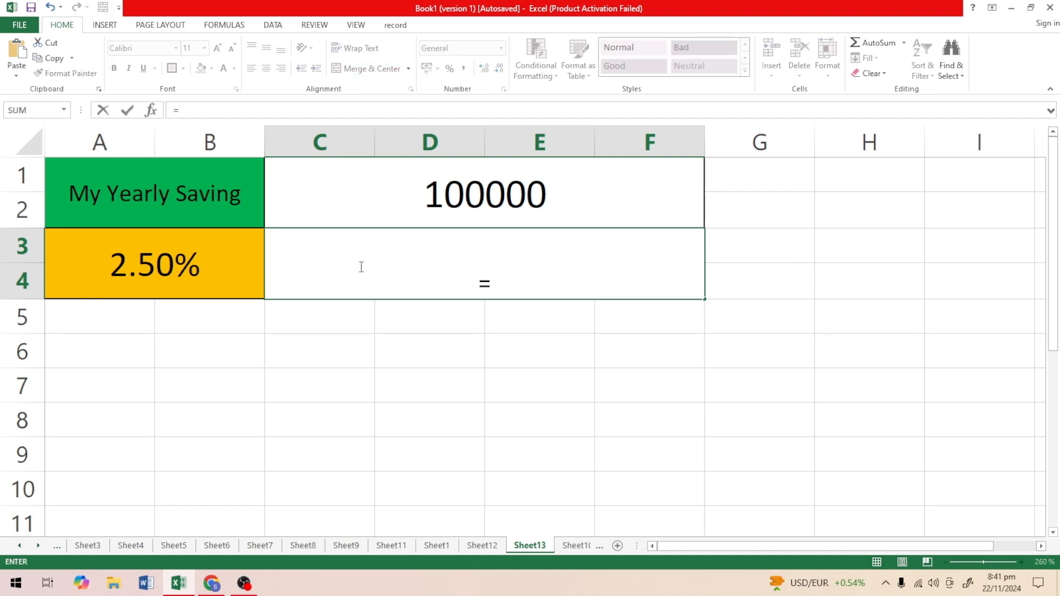
left_click(388, 195)
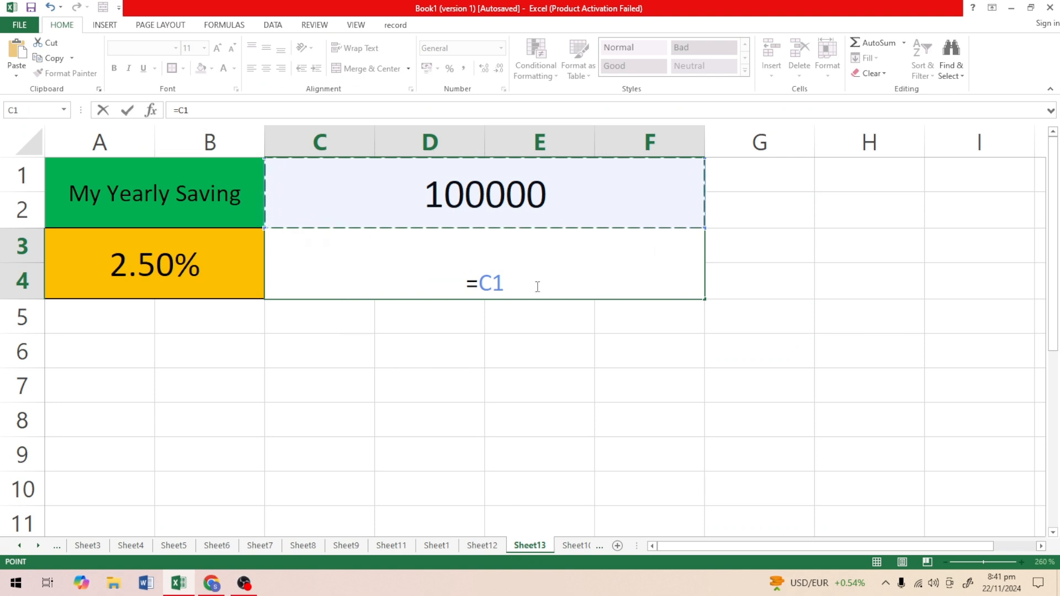
type("/100")
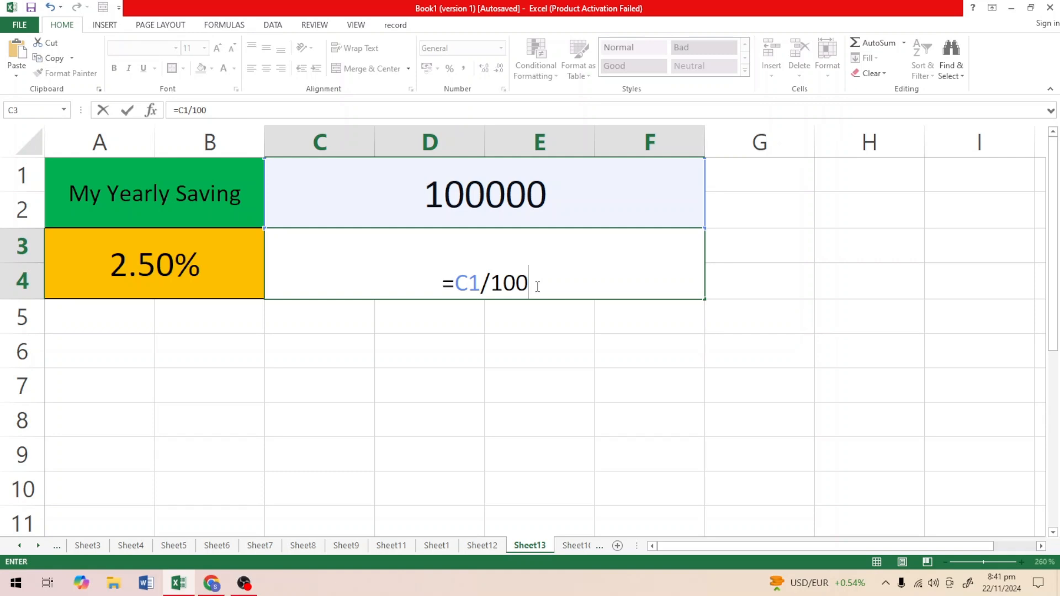
type("*")
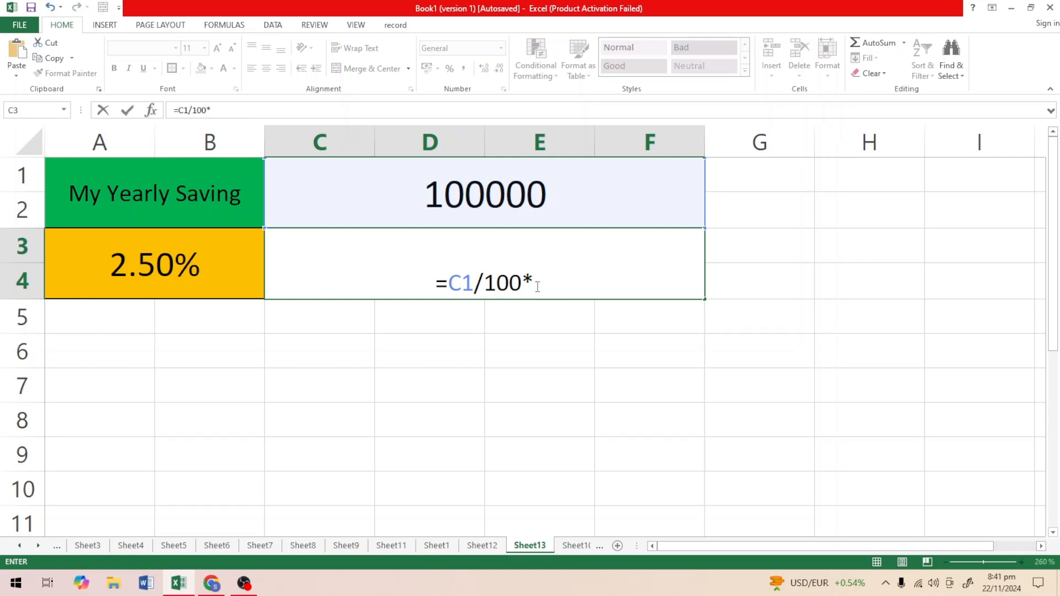
type("2.5")
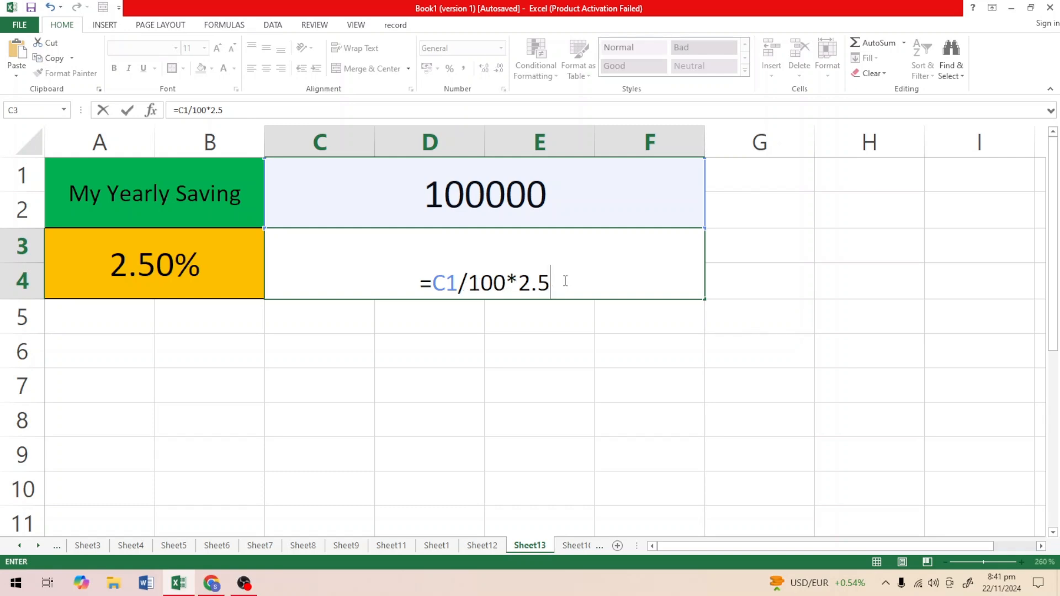
key("shift+Left")
key("shift+Left")
key("shift+Left")
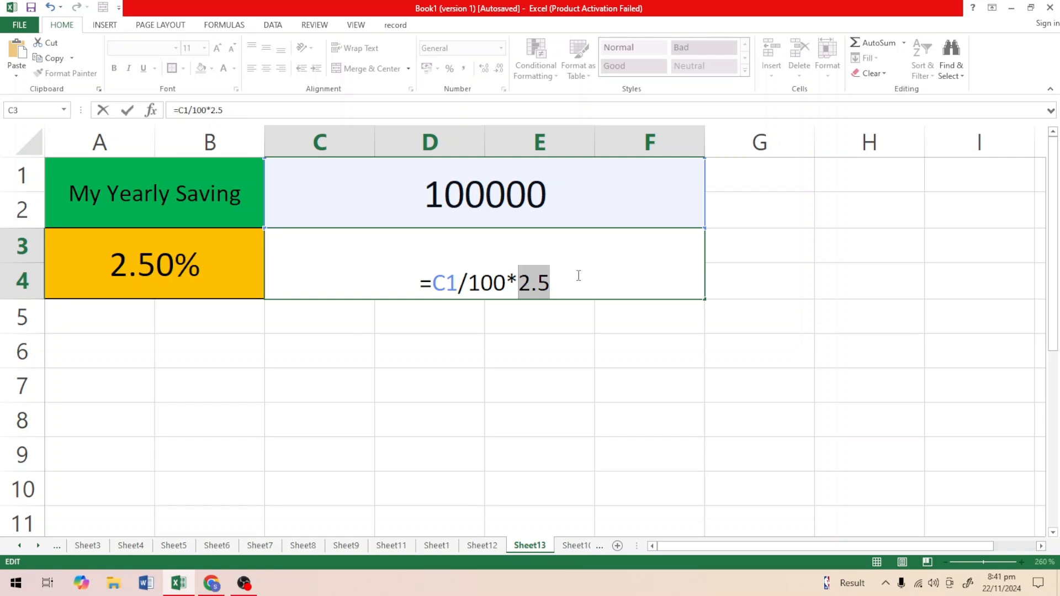
key("Right")
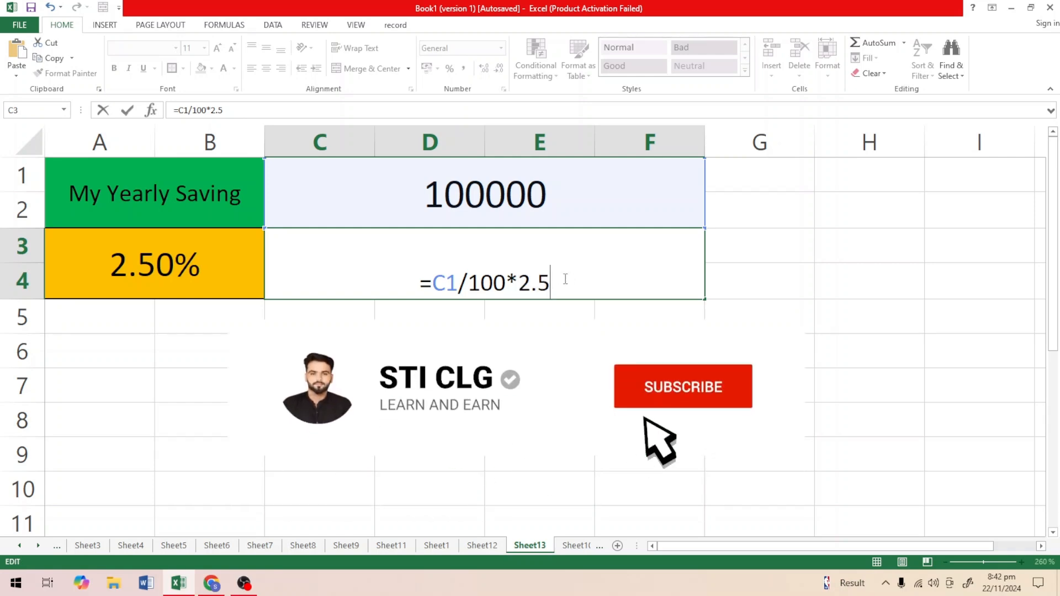
key("Return")
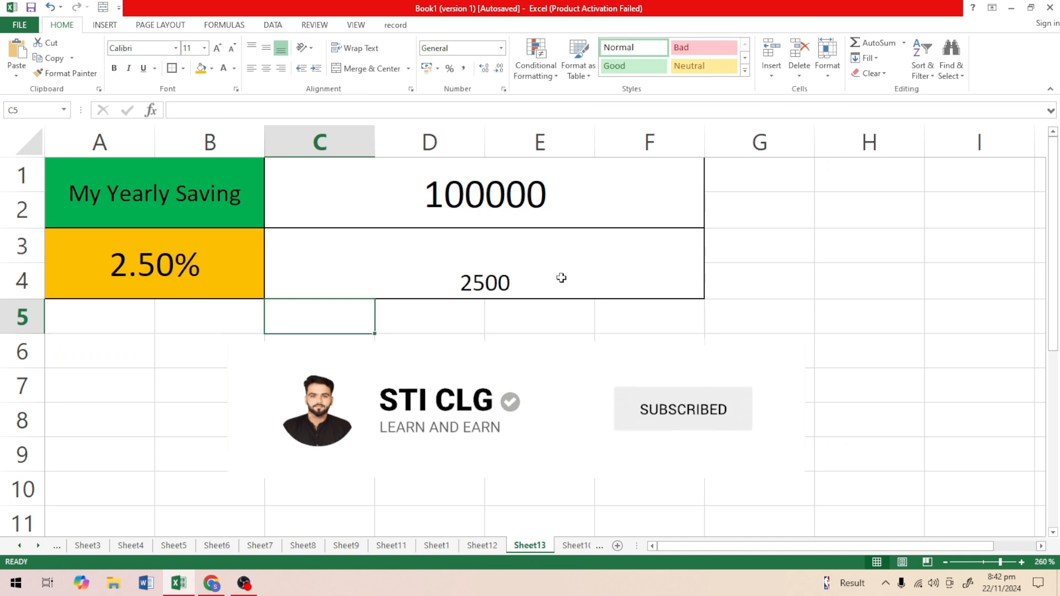
Vertically center the formula result in C3:F4 and enlarge its font to size 20.
left_click(525, 272)
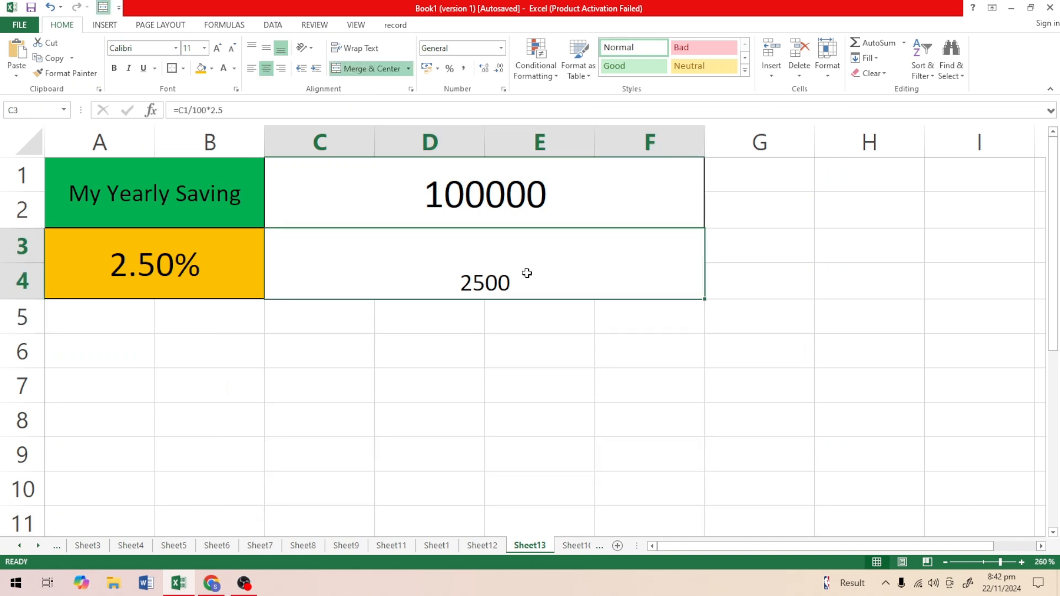
left_click(267, 49)
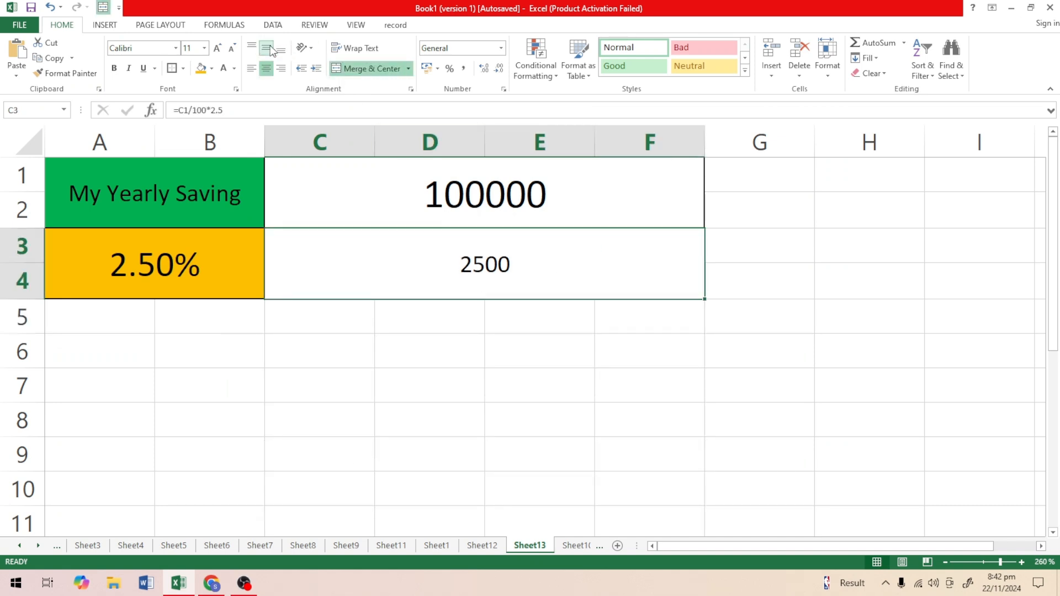
left_click(218, 48)
left_click(218, 48)
left_click(217, 48)
left_click(218, 49)
left_click(218, 49)
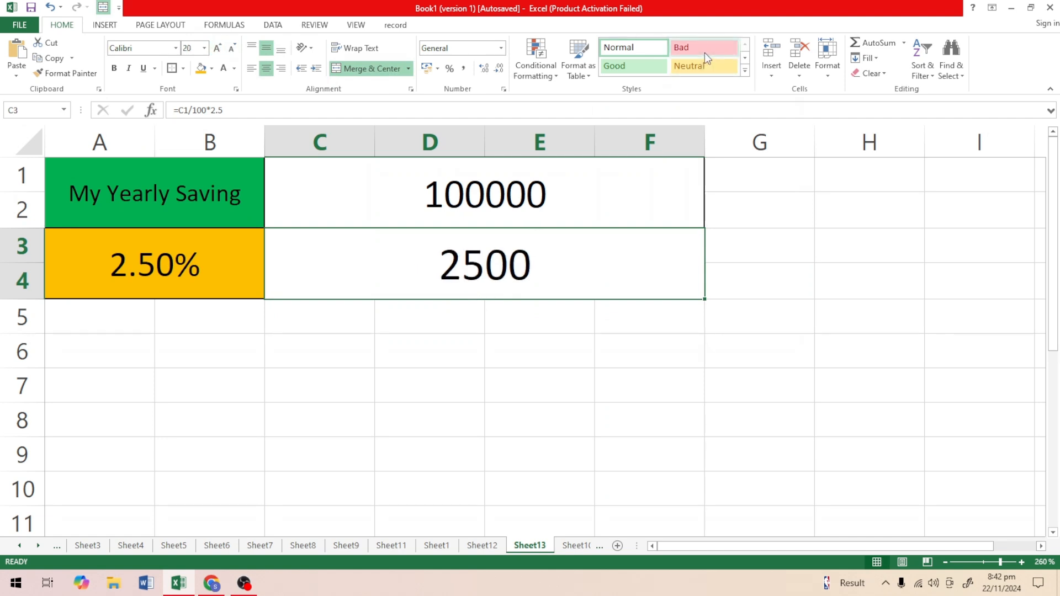
Apply the Good cell style to the formula result in C3:F4 and the Neutral style to the yearly saving amount in C1:F2.
left_click(615, 66)
left_click(541, 207)
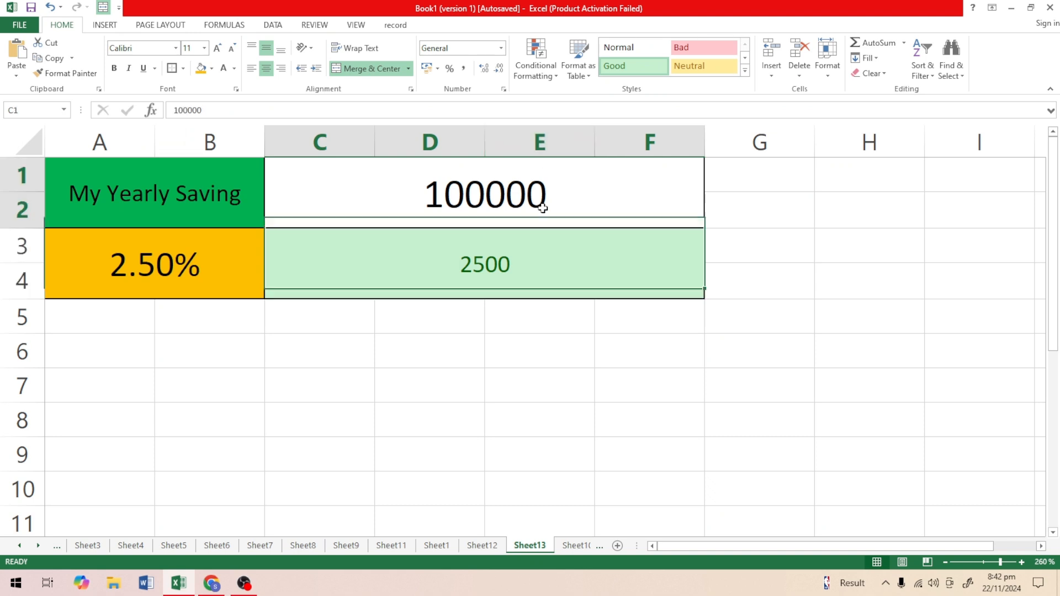
left_click(691, 65)
left_click(521, 335)
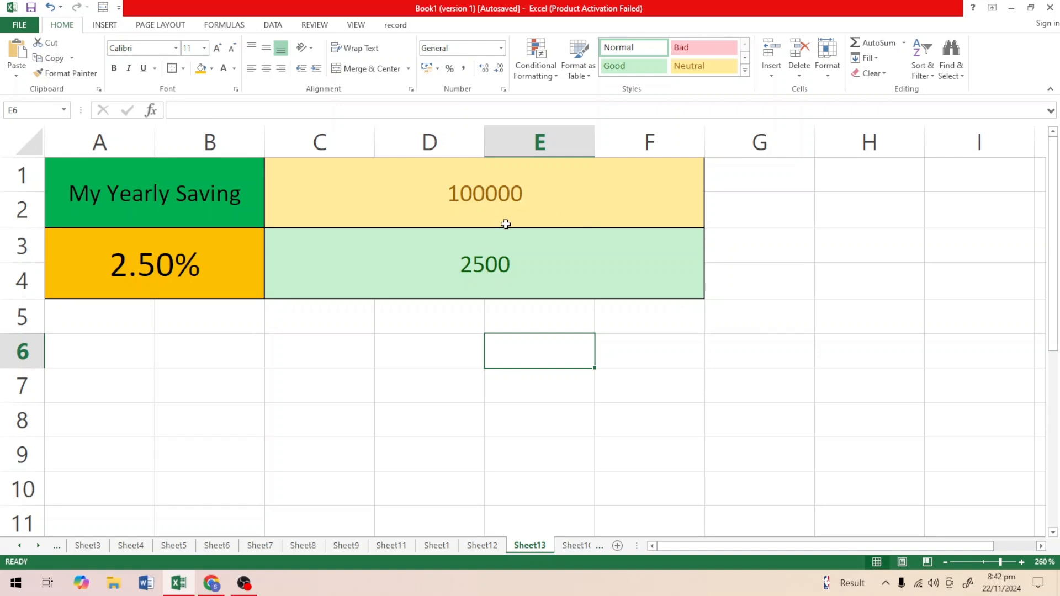
Review the 10% saving table on Sheet12, and return to Sheet13.
left_click(482, 546)
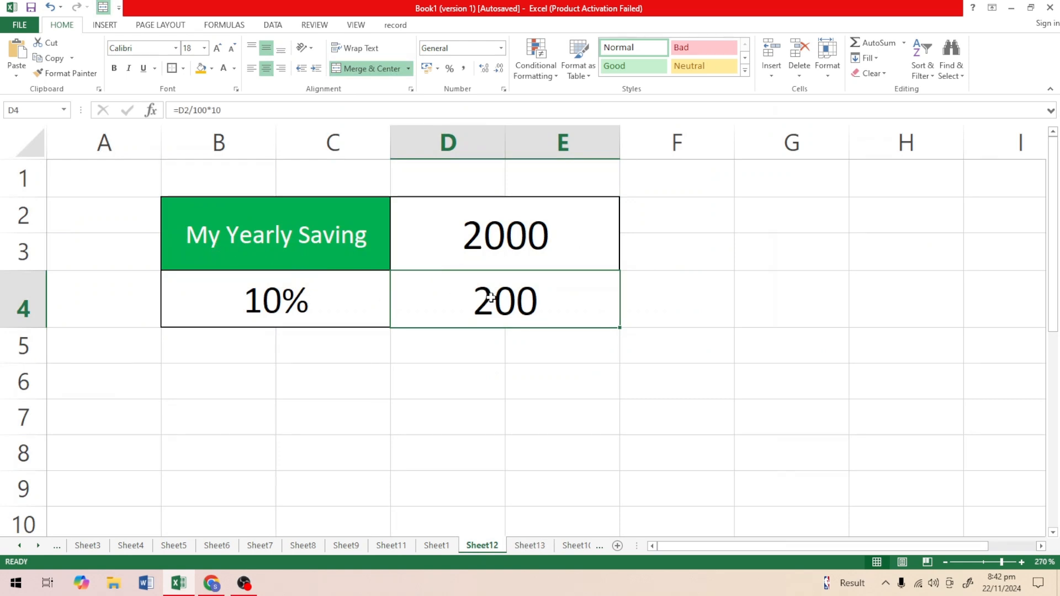
left_click(443, 466)
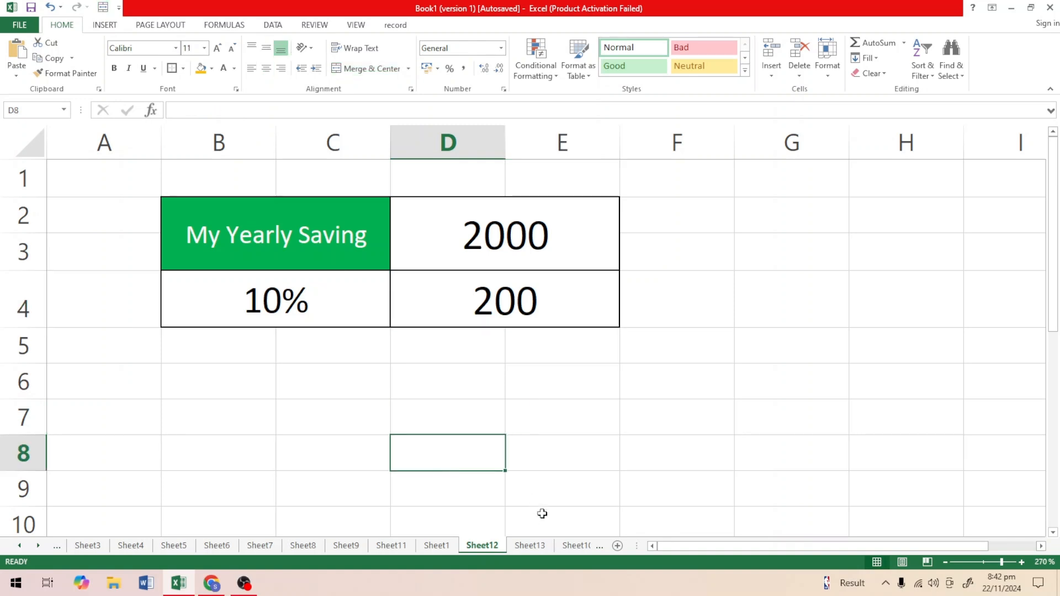
left_click(533, 548)
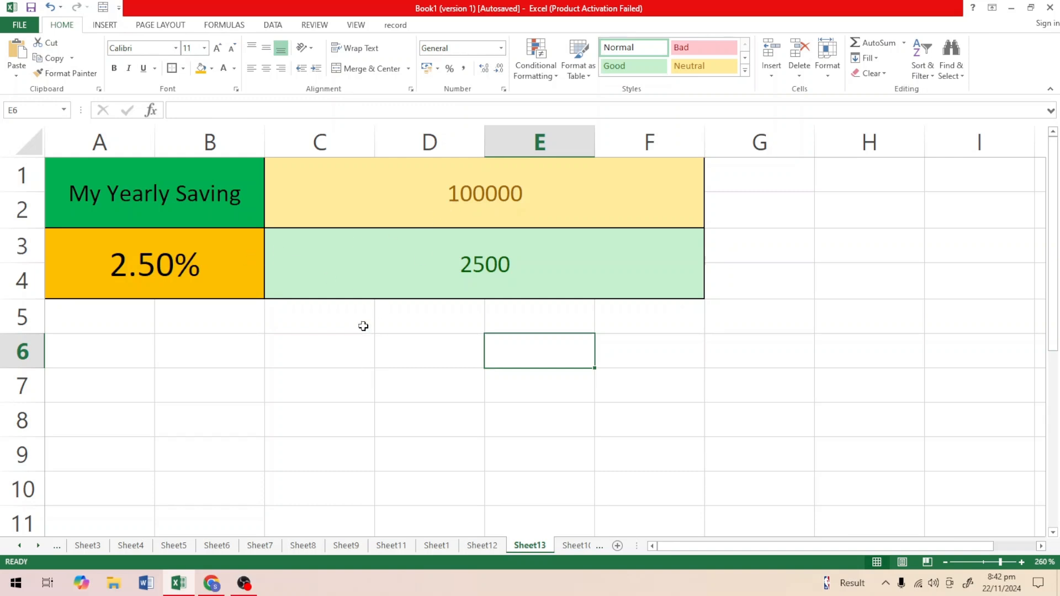
Enlarge the font of the 2.5% formula result in C3:F4 by six size increments.
left_click(449, 285)
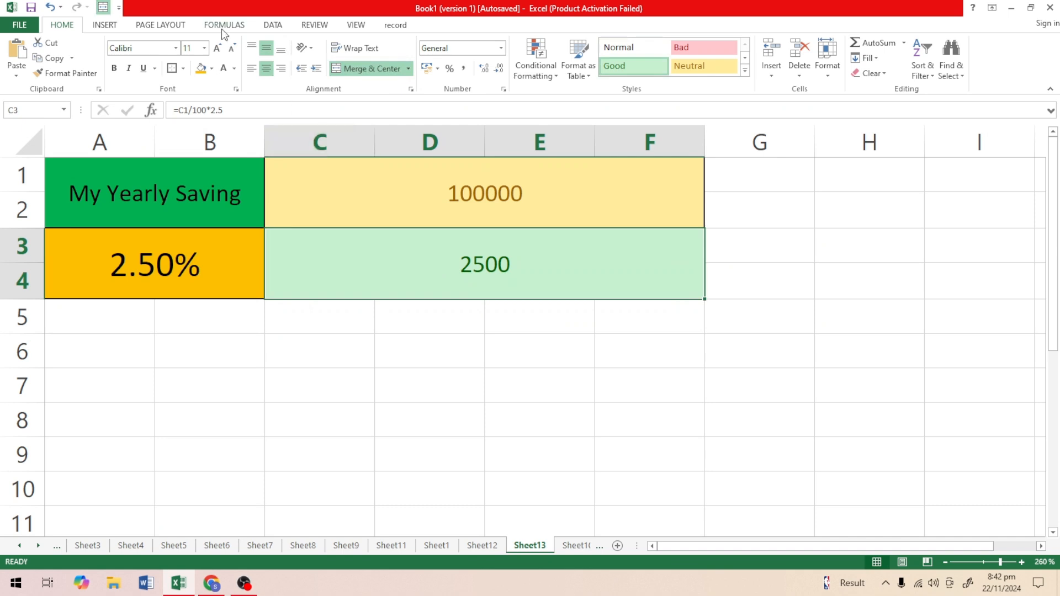
left_click(220, 55)
left_click(220, 55)
left_click(221, 55)
left_click(221, 55)
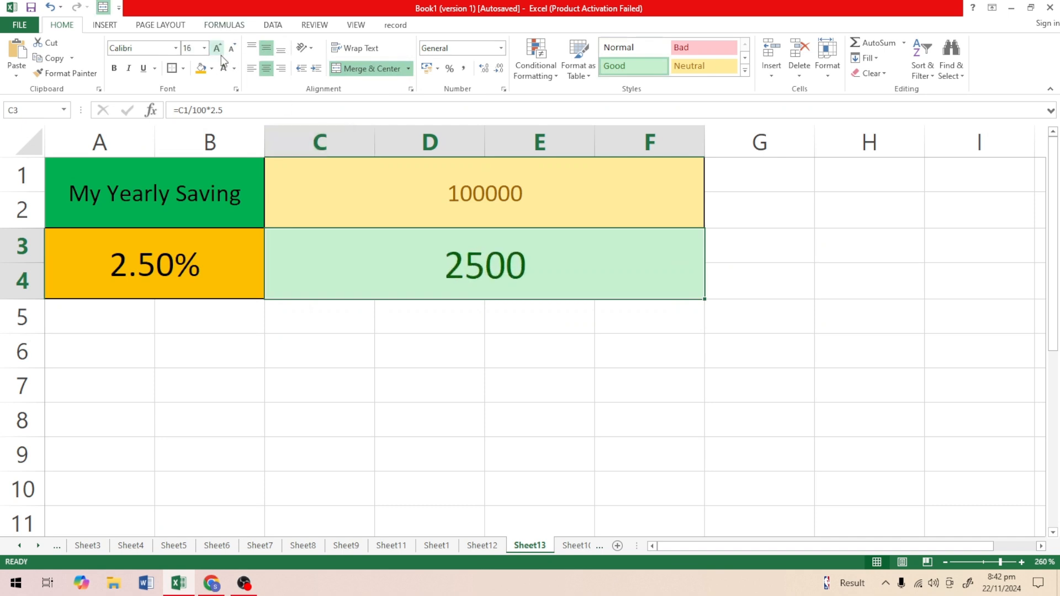
left_click(221, 55)
left_click(221, 55)
Enlarge the font of the yearly saving amount in C1:F2 to size 20.
left_click(486, 179)
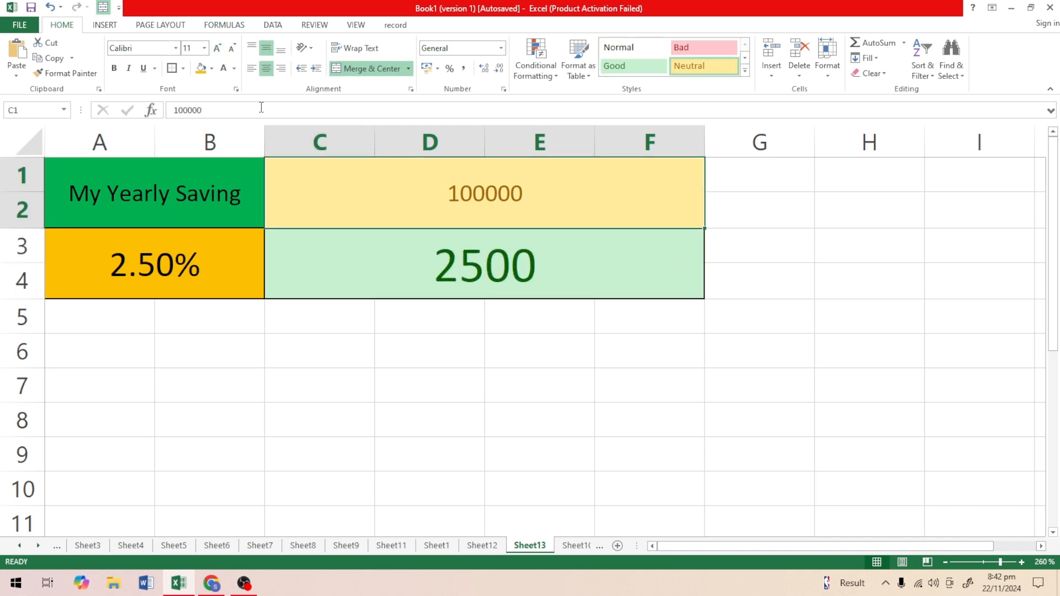
left_click(216, 49)
left_click(216, 49)
left_click(217, 49)
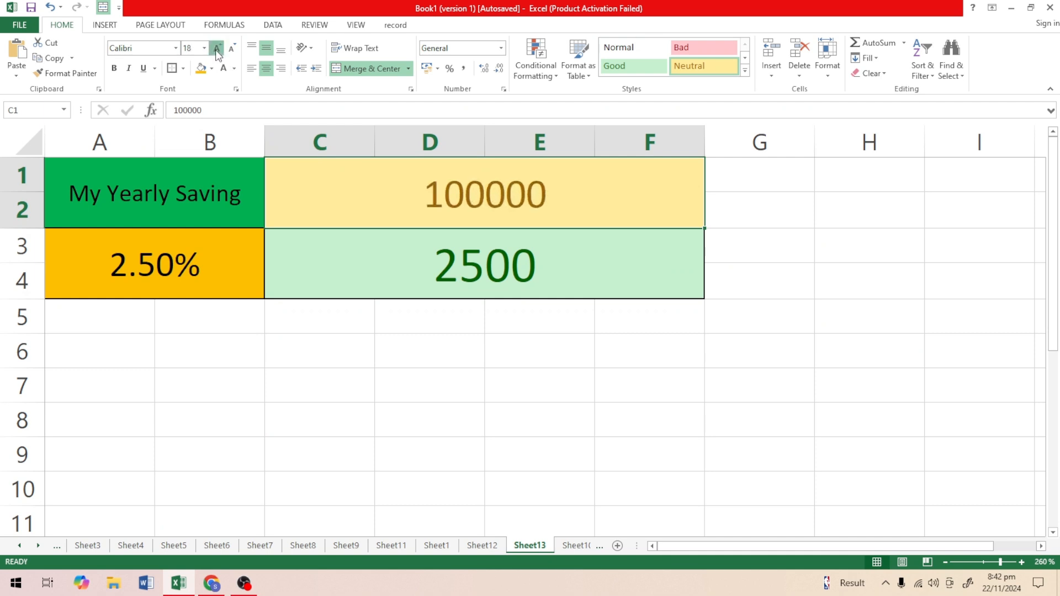
left_click(217, 49)
left_click(217, 48)
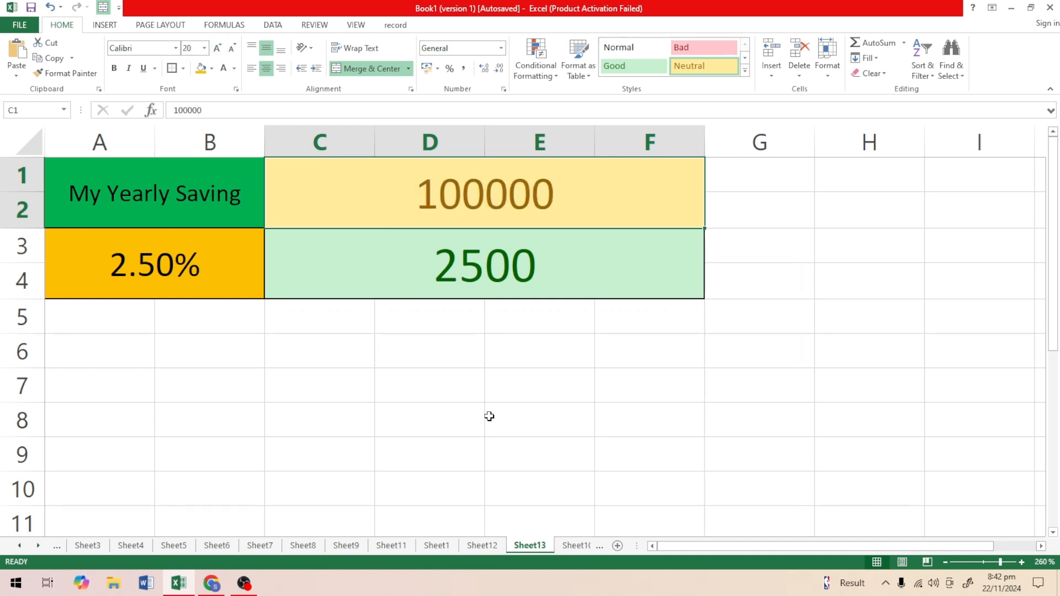